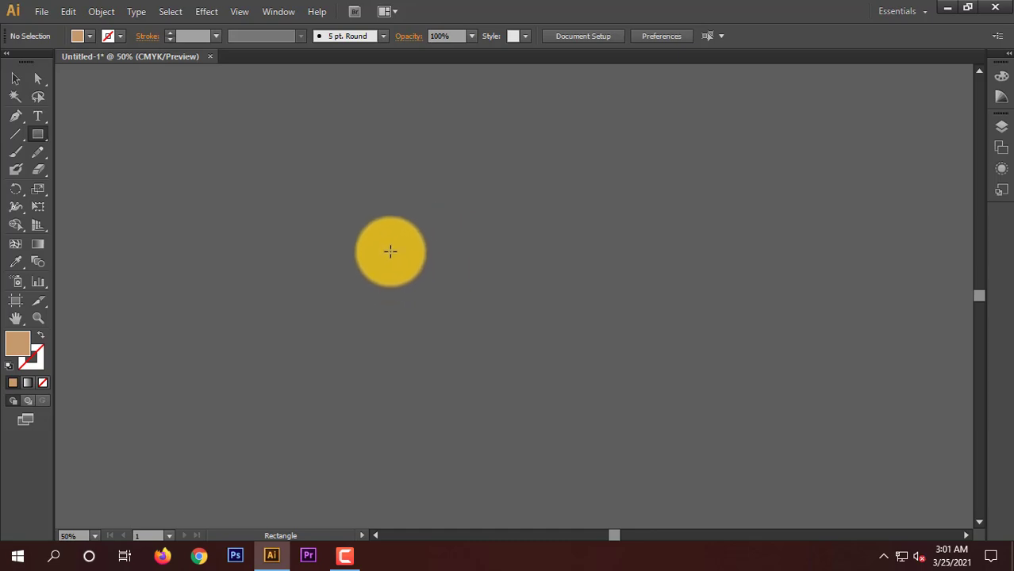
Draw a rectangle 9 in wide and 4 in high on the empty canvas.
click(390, 250)
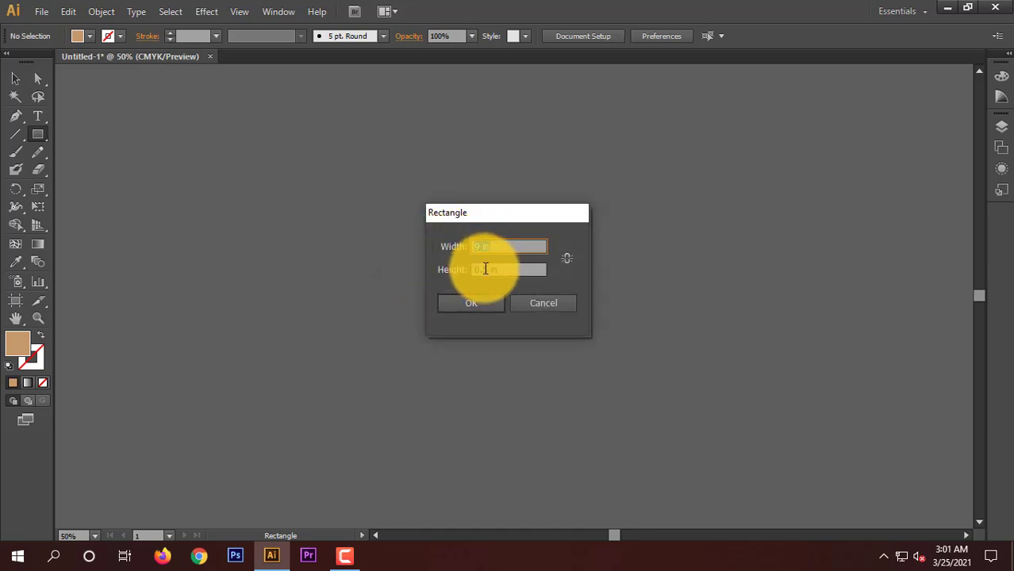
key(Tab)
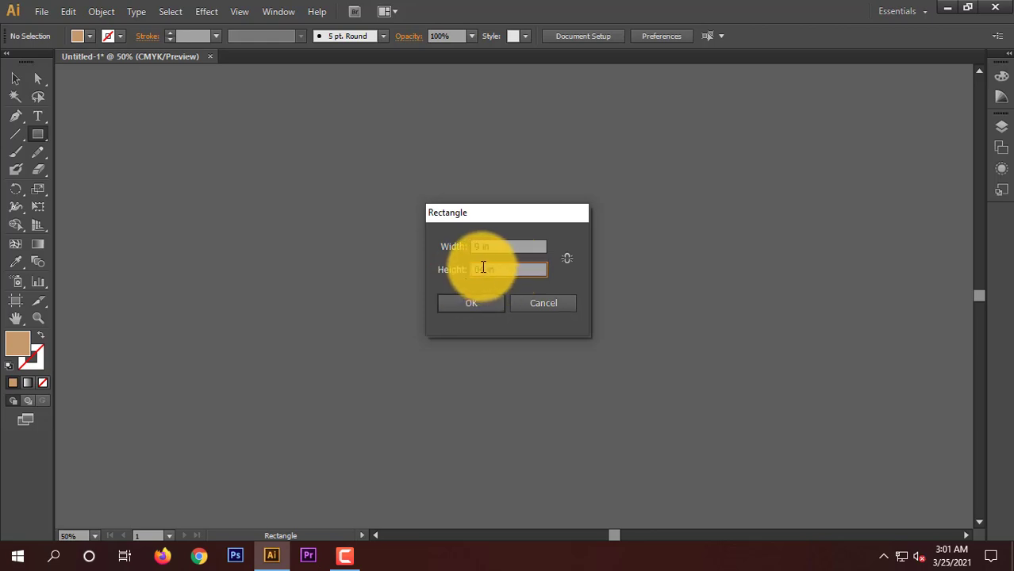
text(4)
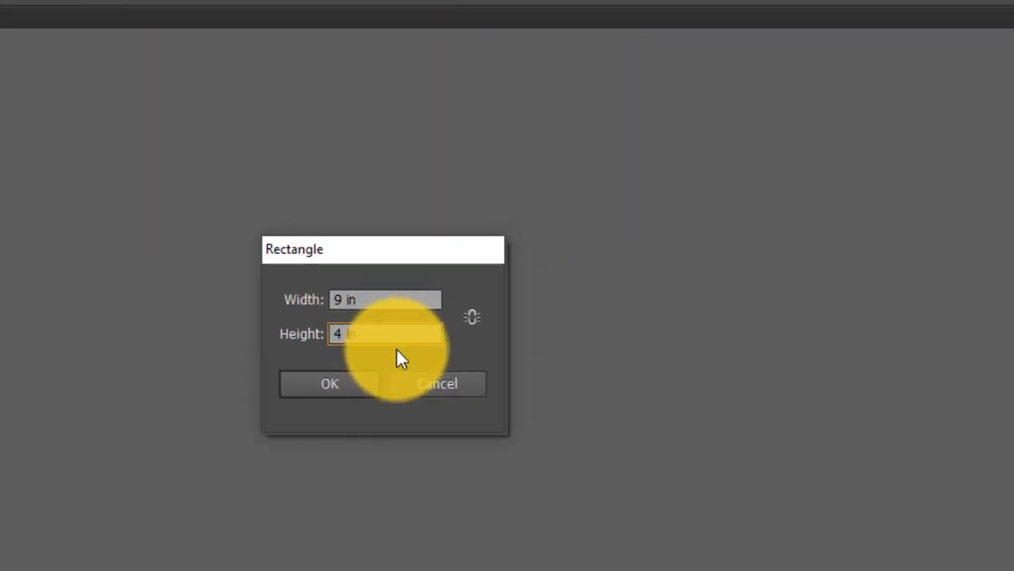
click(129, 479)
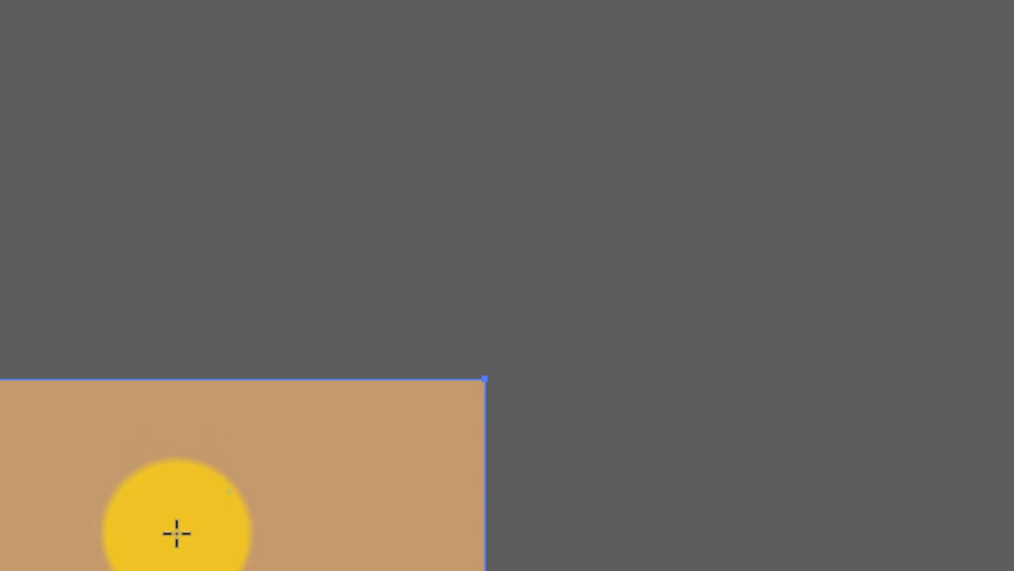
Copy the rectangle 9 in horizontally and 0 in vertically so the copy adjoins its right edge.
click(13, 75)
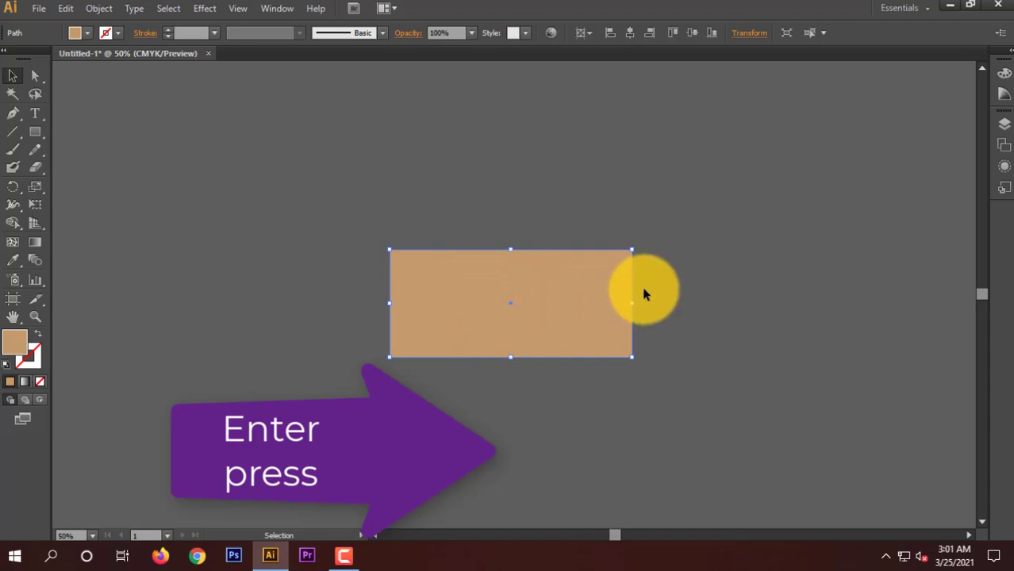
key(Return)
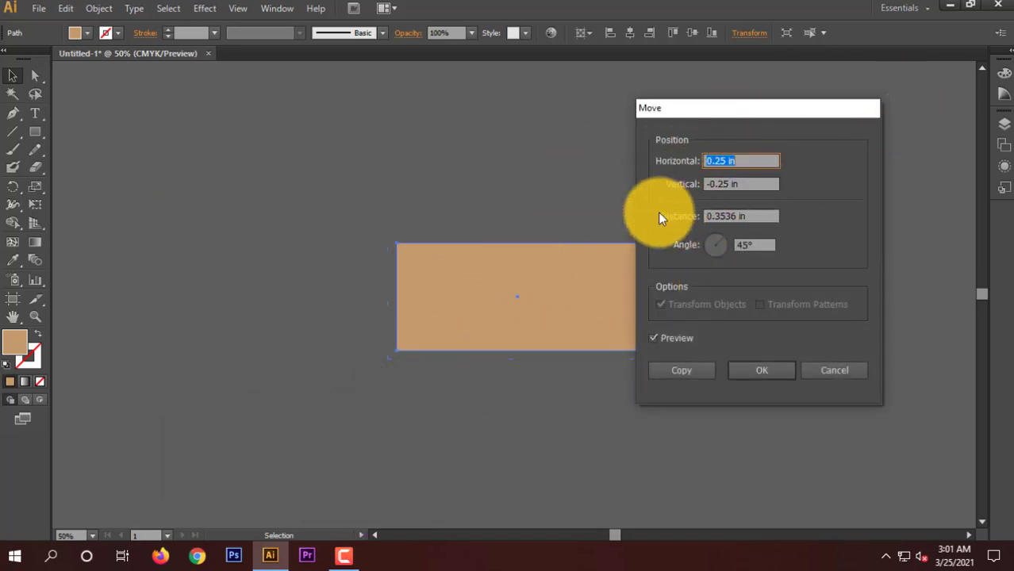
click(653, 341)
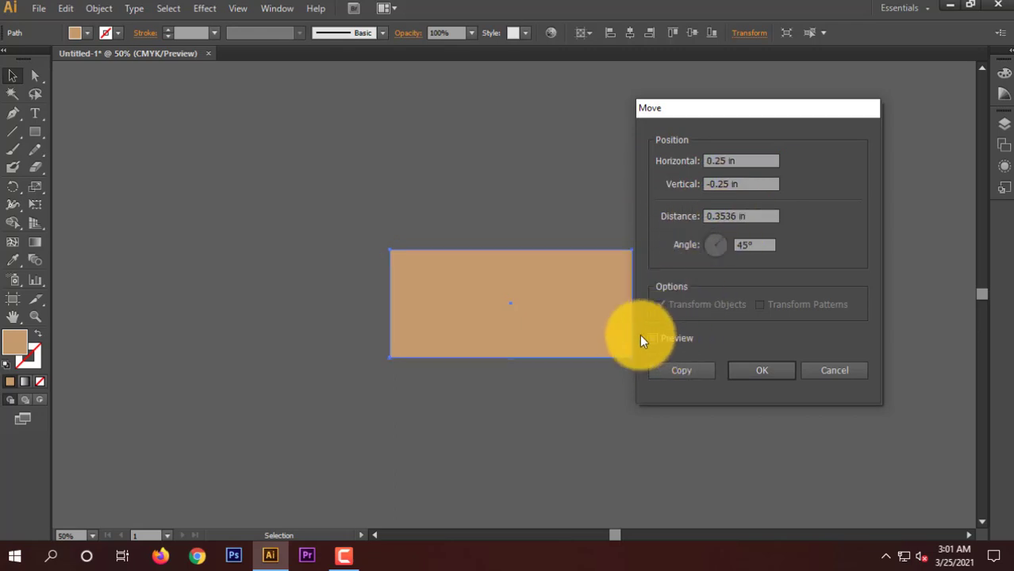
click(729, 162)
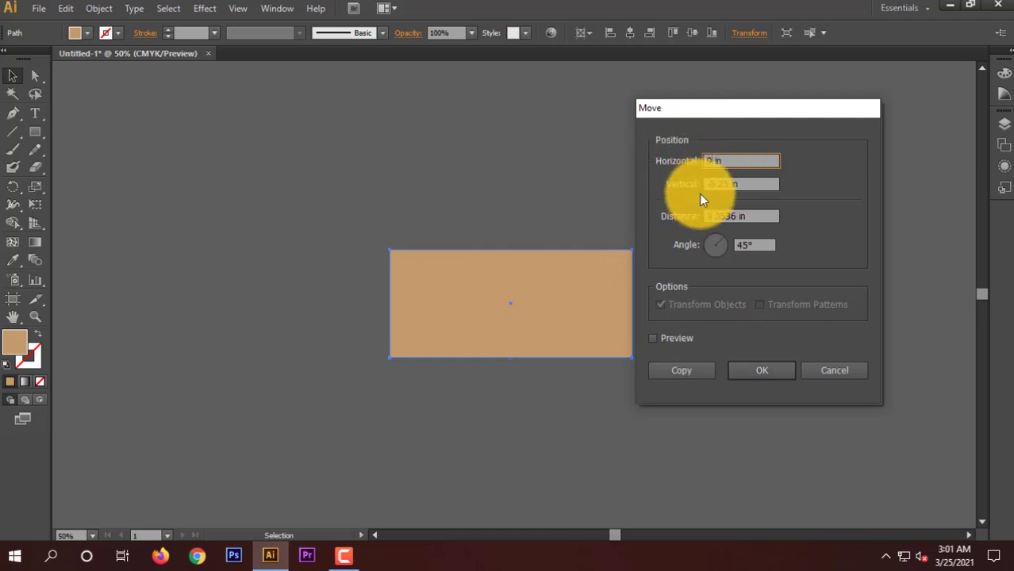
click(727, 184)
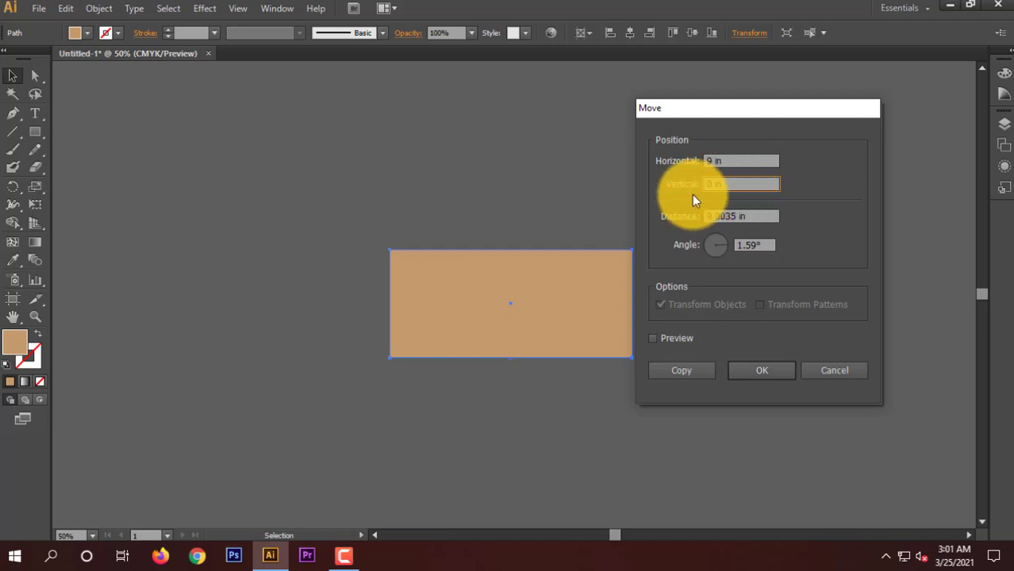
click(734, 215)
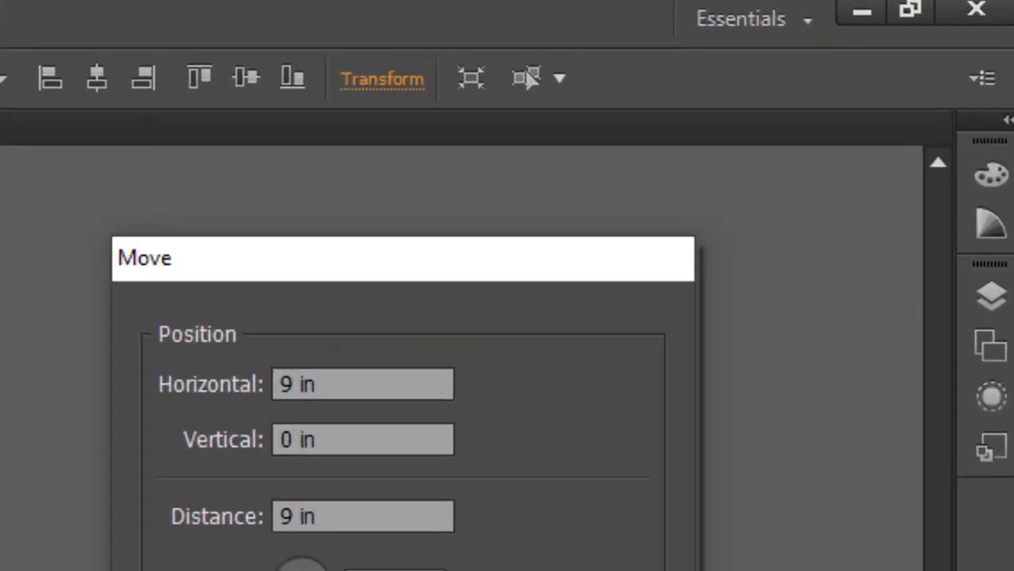
key(Return)
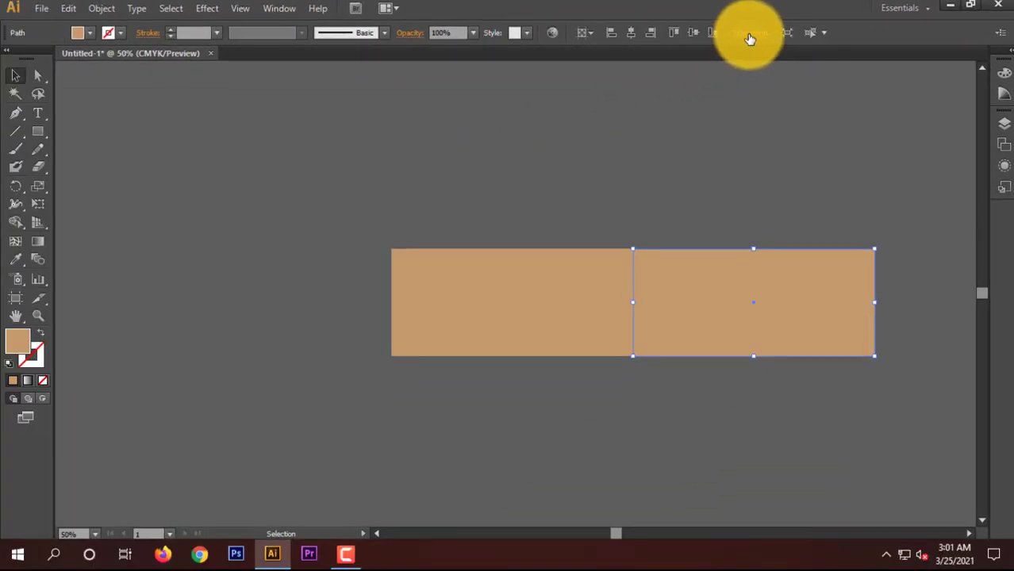
Set the right copy's width to 0.5 in, keeping its left edge fixed as the reference point.
click(749, 33)
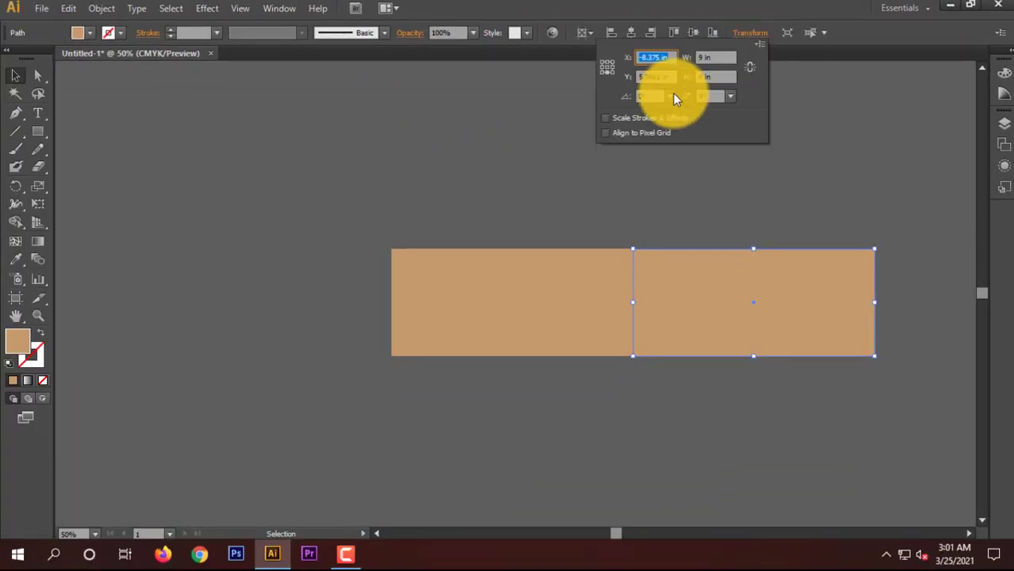
click(601, 67)
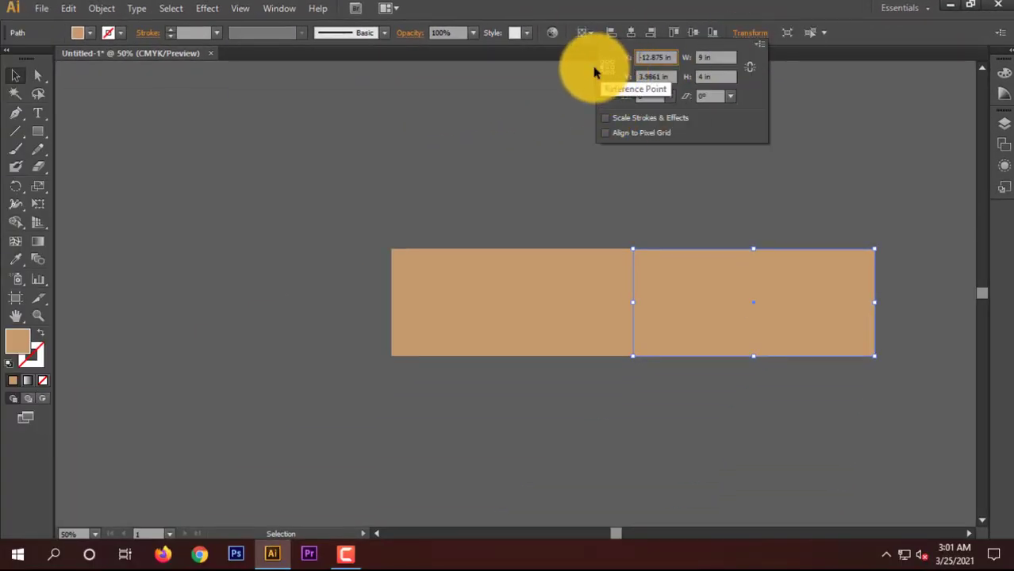
double_click(702, 56)
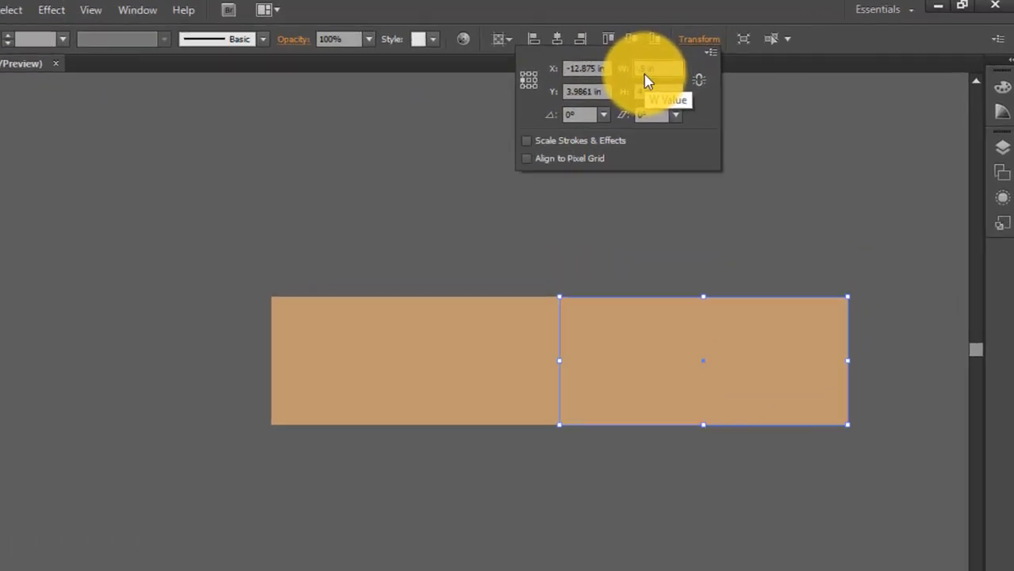
text(.5)
key(Return)
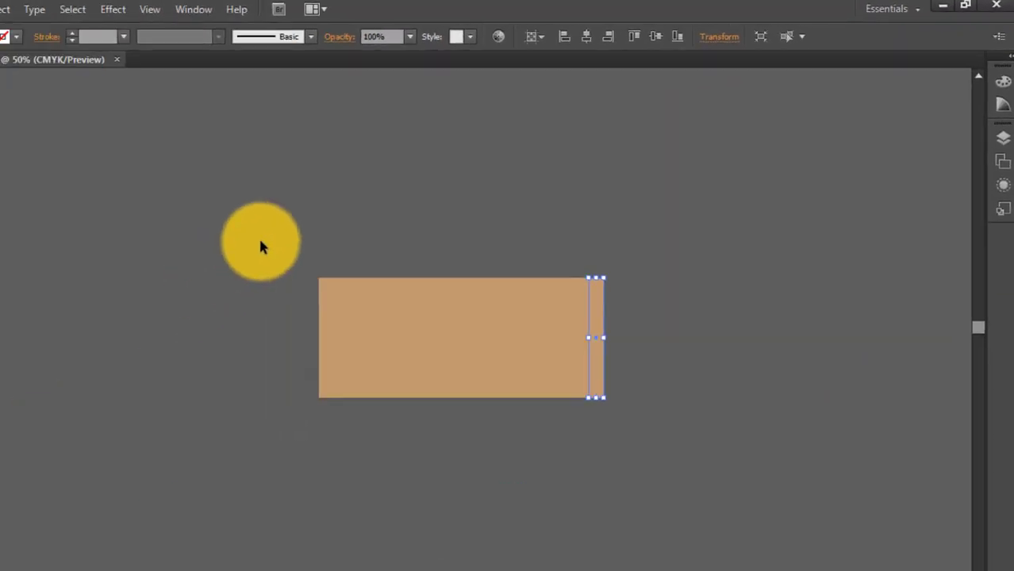
Taper the narrow right flap by nudging its outer upper corner down and outer lower corner up by 0.12 in.
click(37, 74)
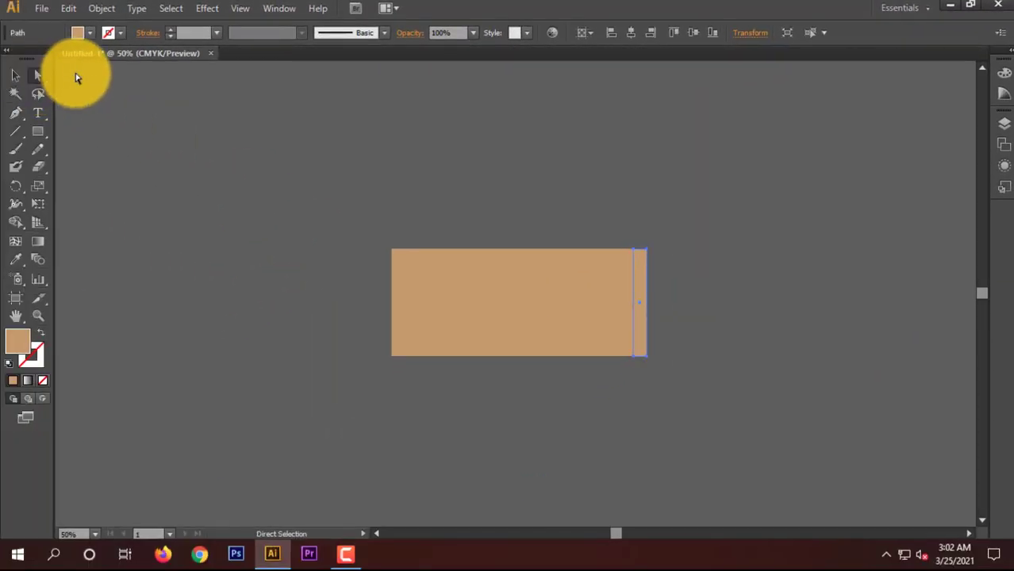
click(646, 255)
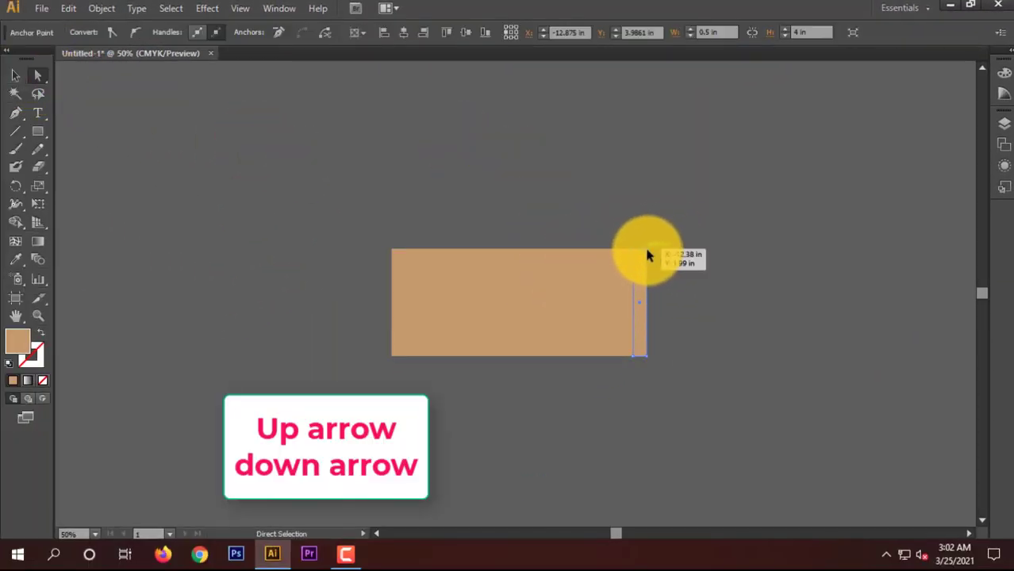
key(Down)
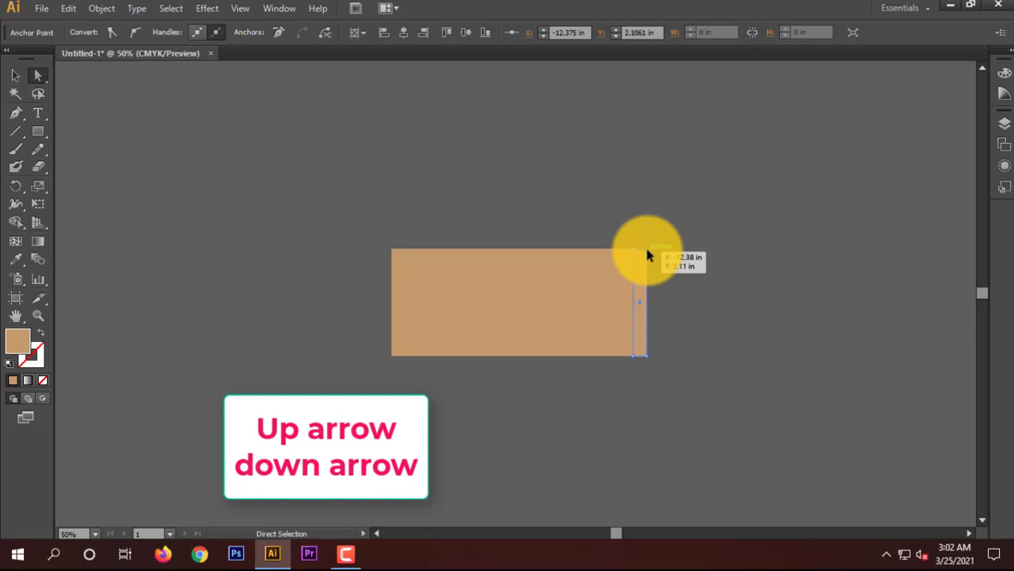
click(645, 356)
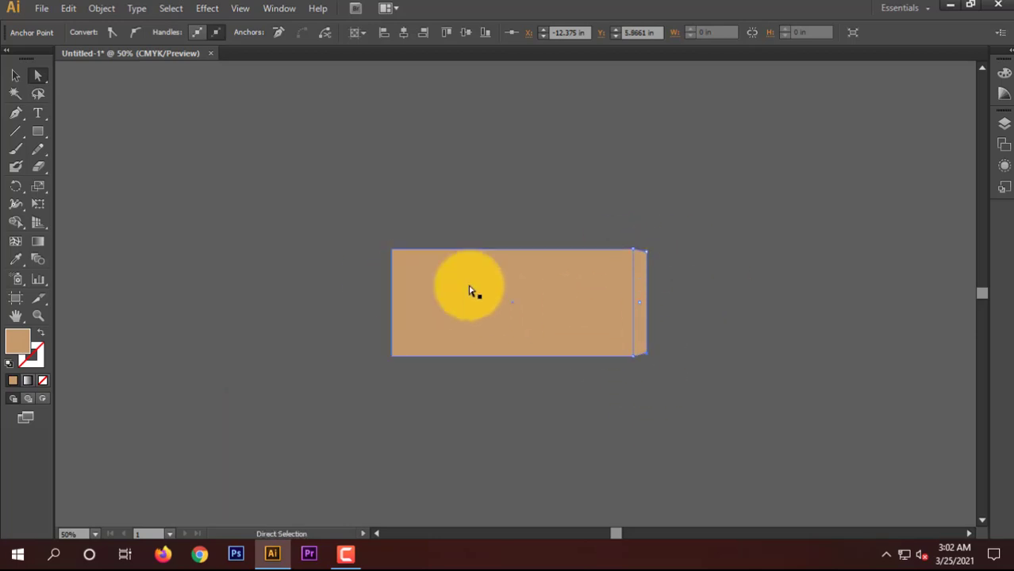
Copy the large rectangle -9 in horizontally and 0 in vertically so the copy adjoins its left edge.
click(20, 76)
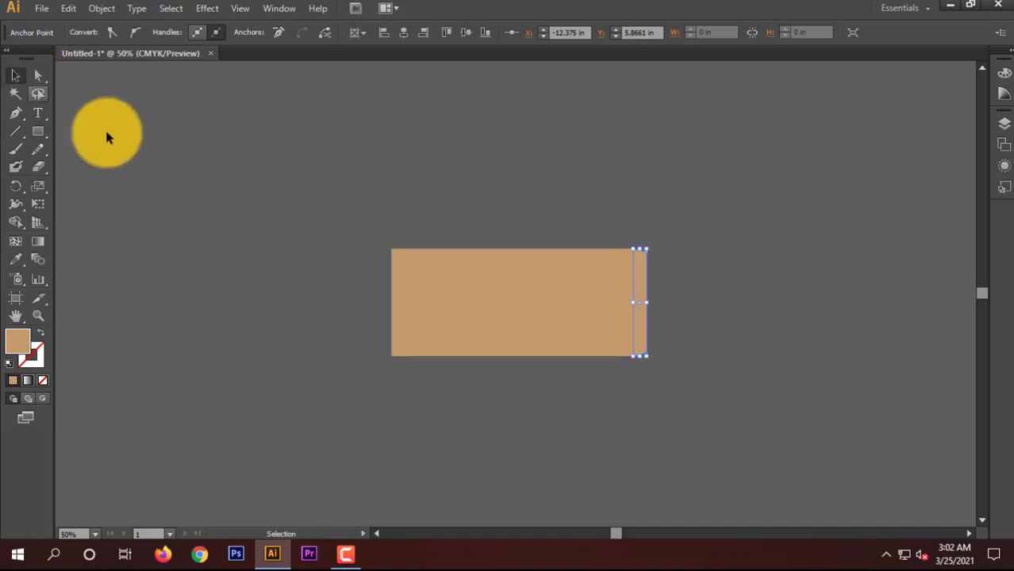
click(268, 251)
click(544, 295)
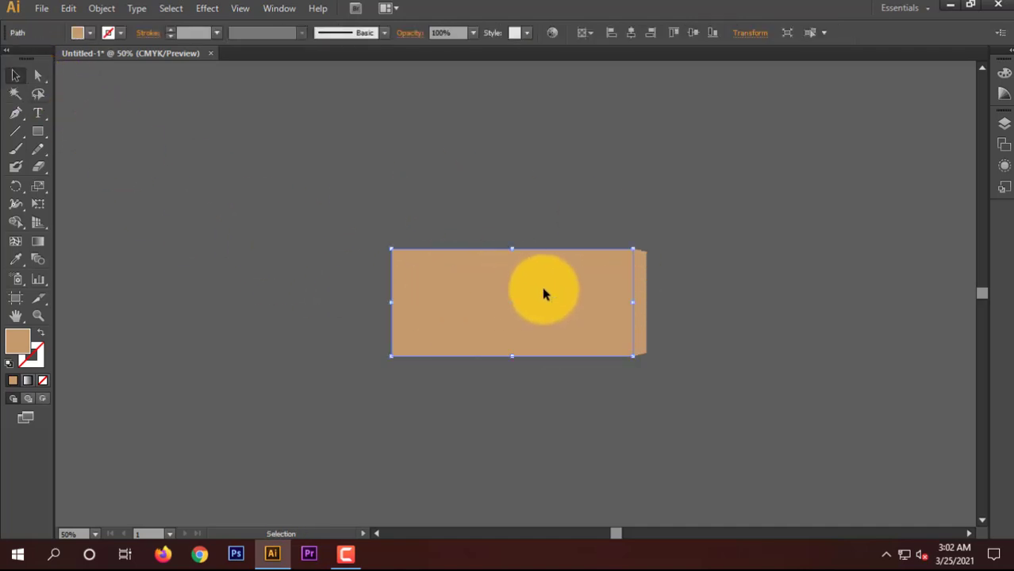
key(Return)
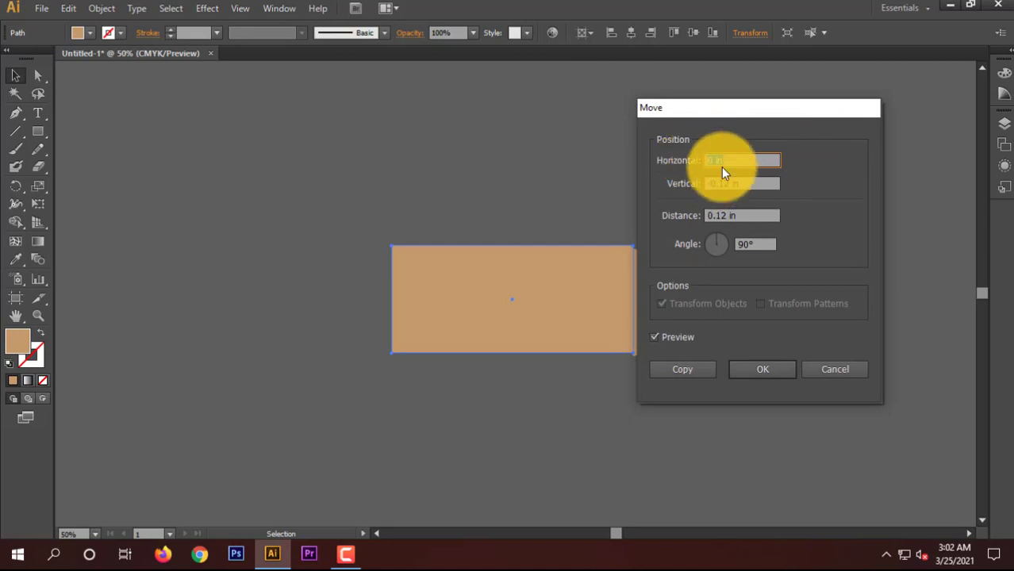
click(660, 332)
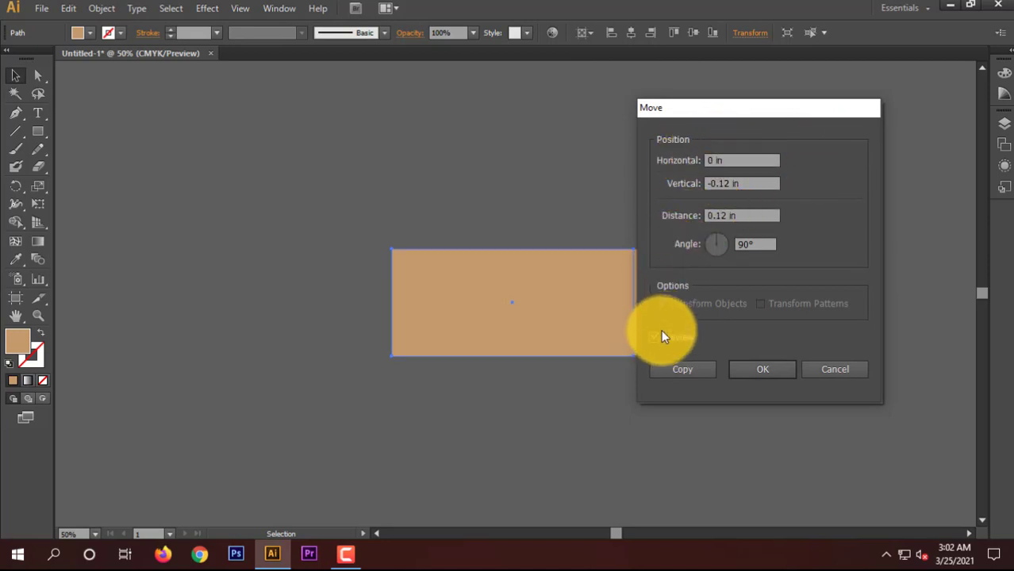
click(730, 183)
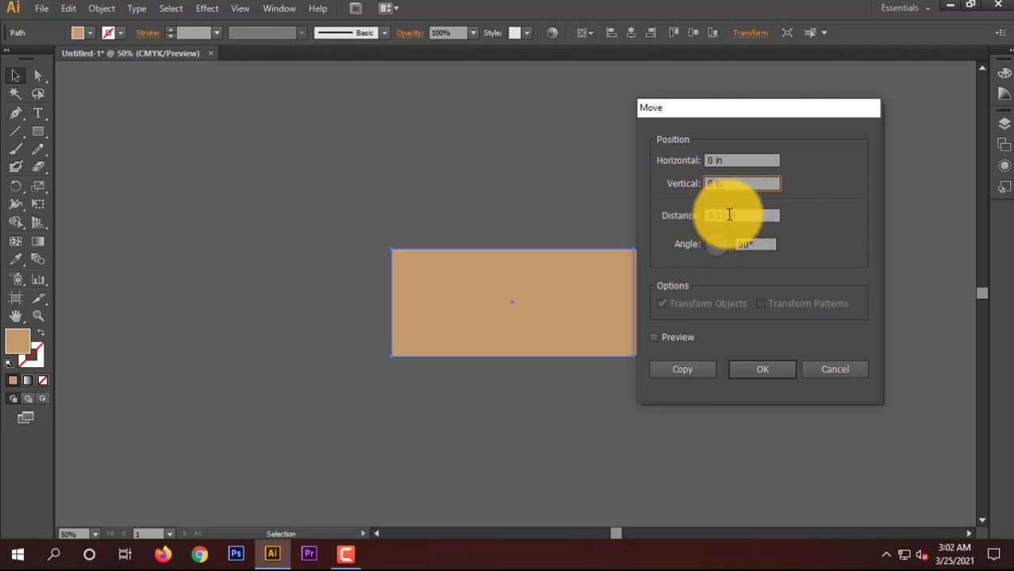
click(713, 159)
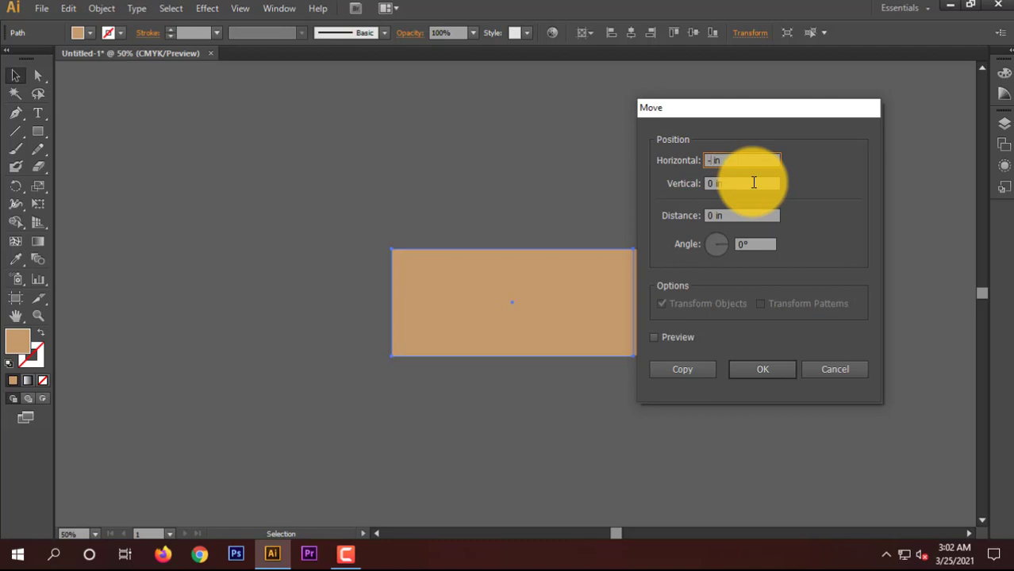
text(-9)
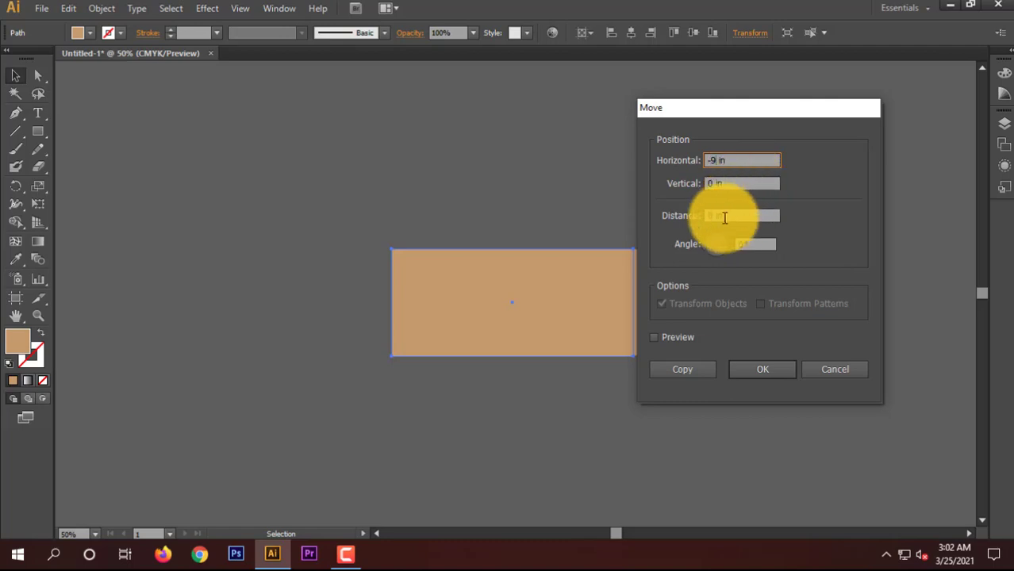
click(728, 215)
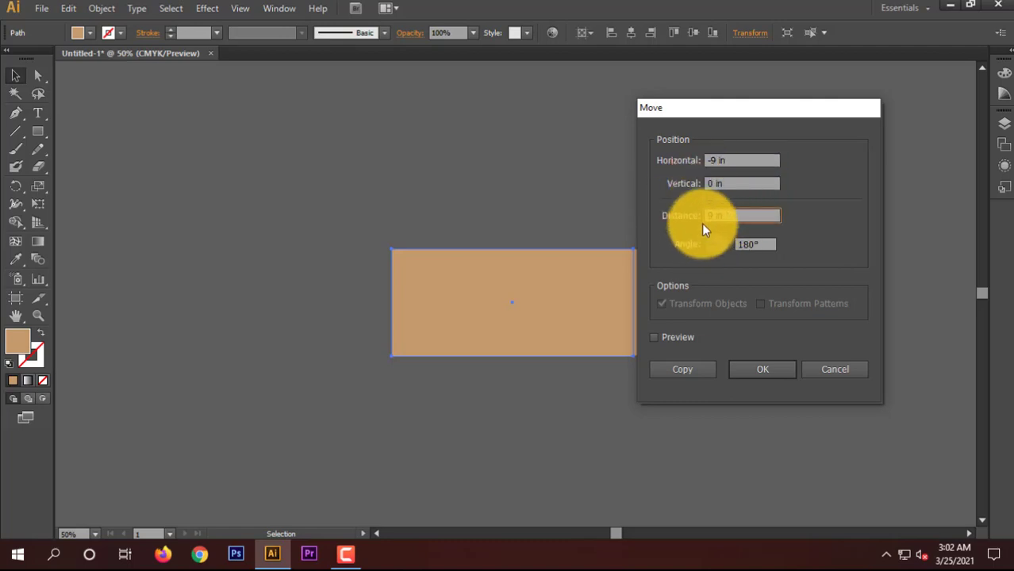
click(655, 337)
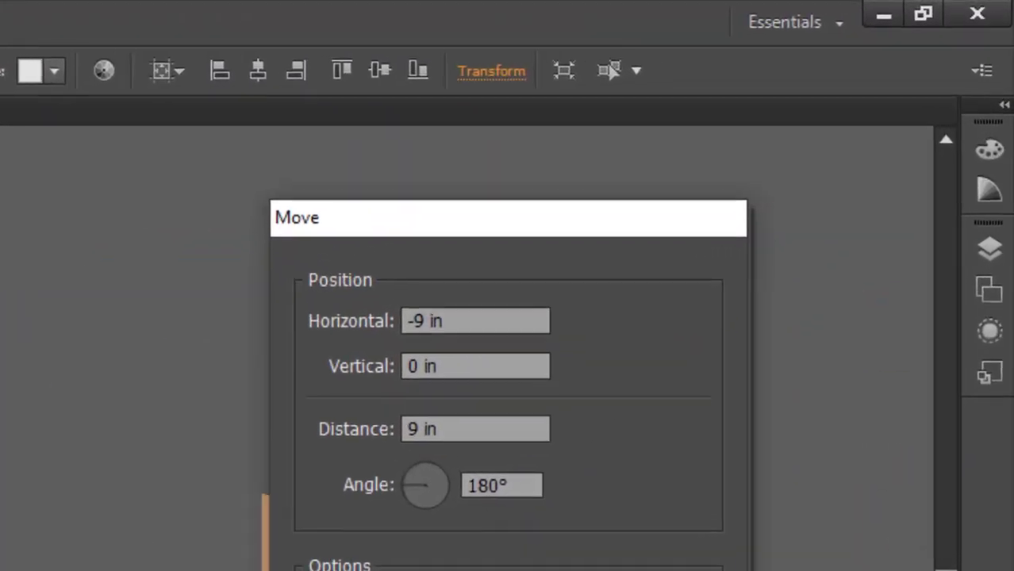
key(Return)
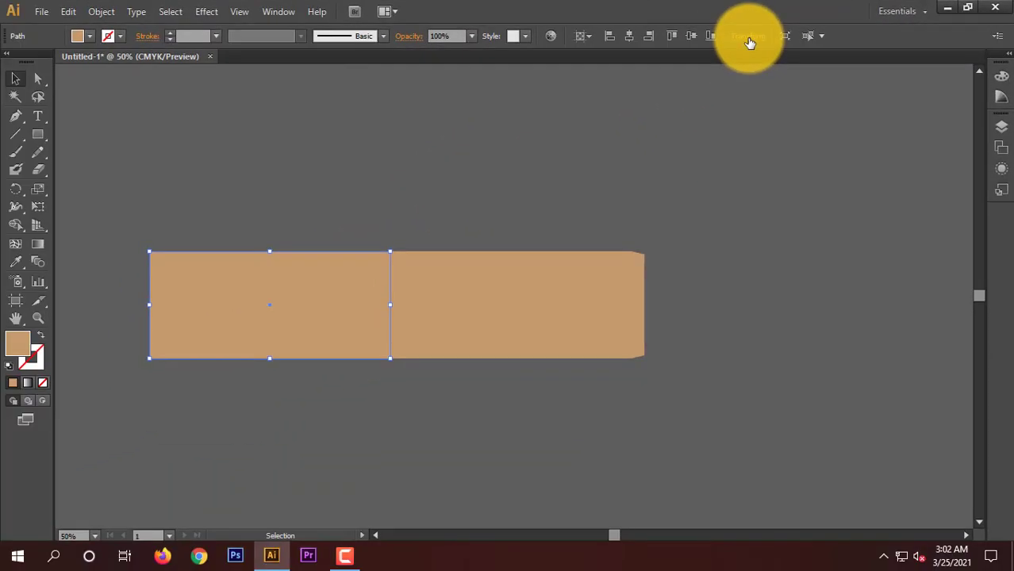
Set the left copy's width to 0.5 in, keeping its right edge fixed as the reference point.
click(488, 71)
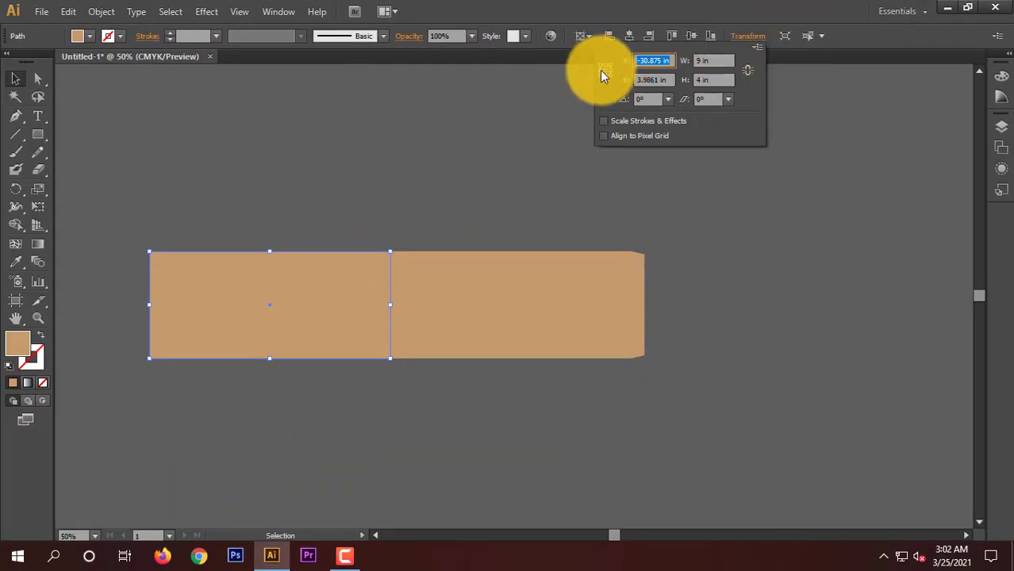
click(612, 69)
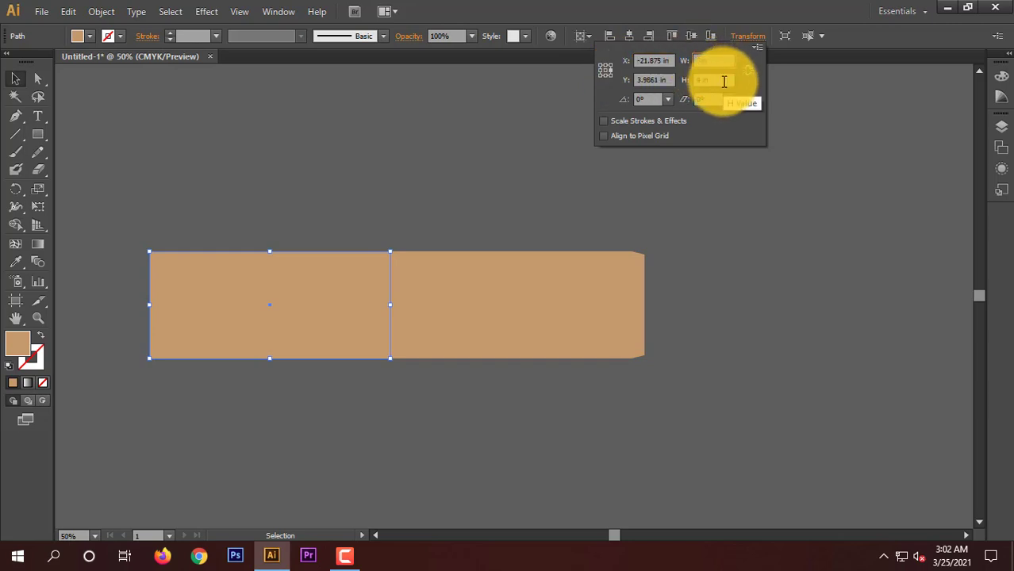
click(702, 61)
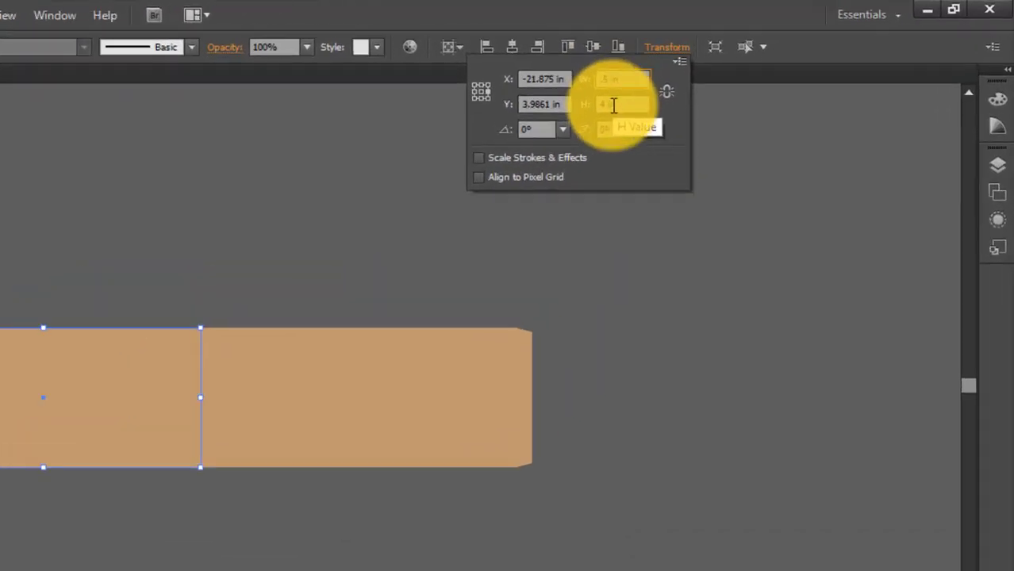
key(BackSpace)
text(.5)
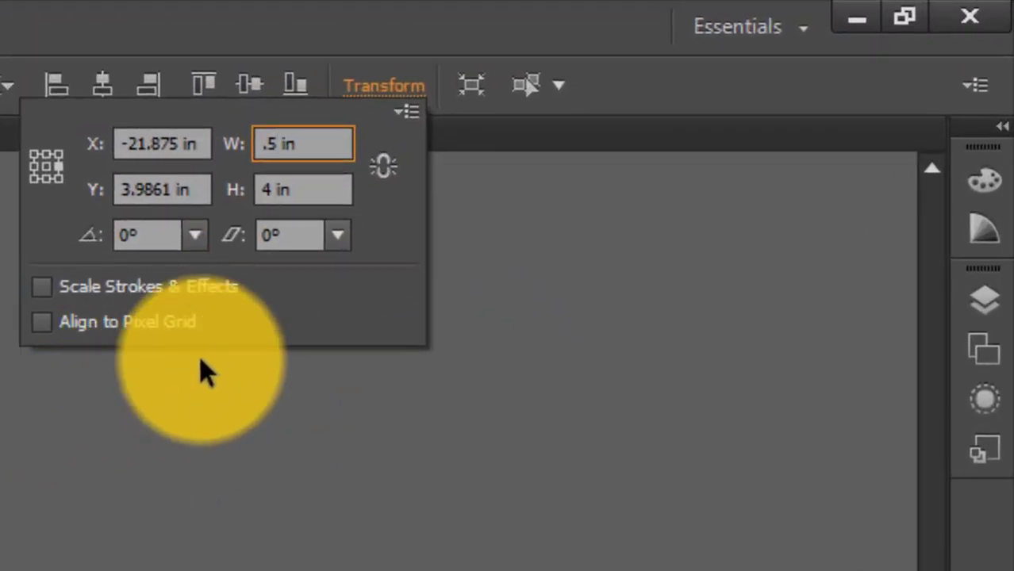
click(226, 358)
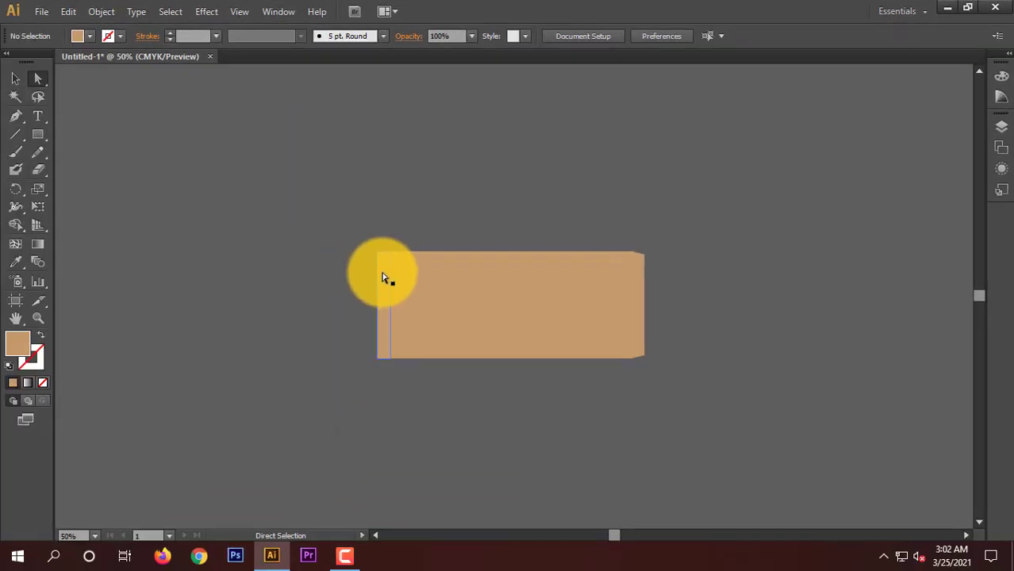
Taper the narrow left flap by nudging its outer upper corner down and outer lower corner up by 0.12 in.
click(378, 255)
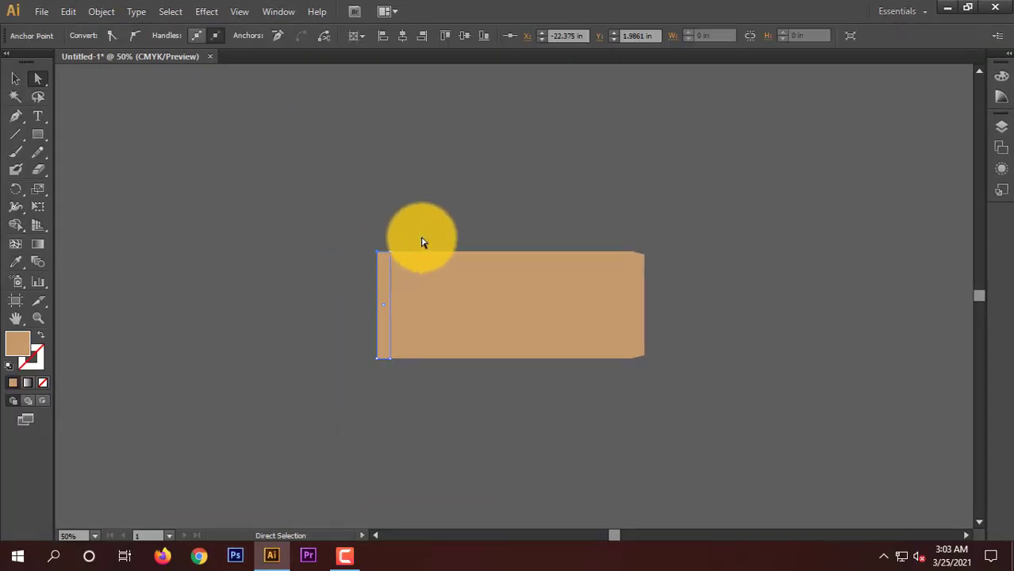
click(378, 357)
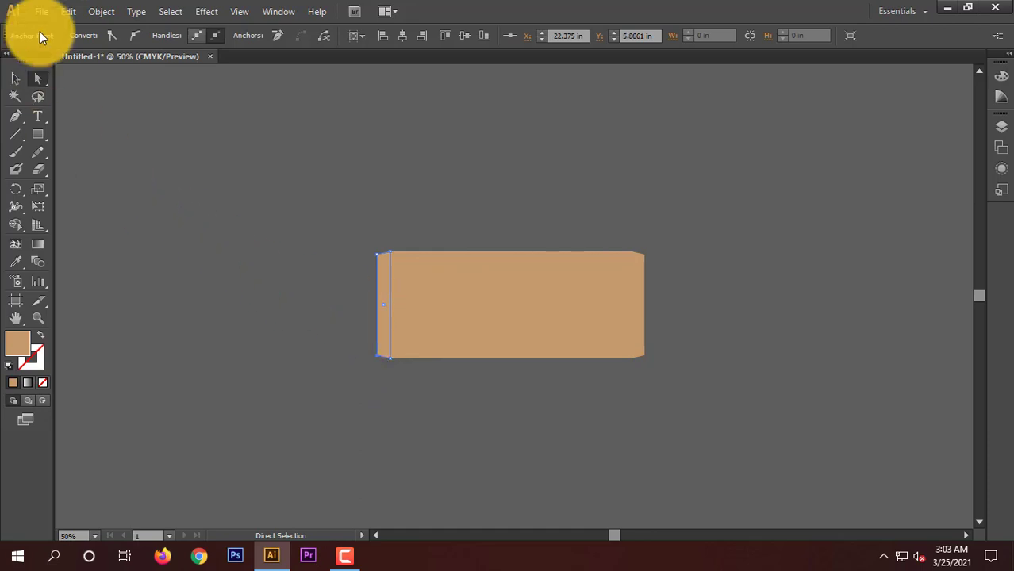
click(15, 79)
click(219, 148)
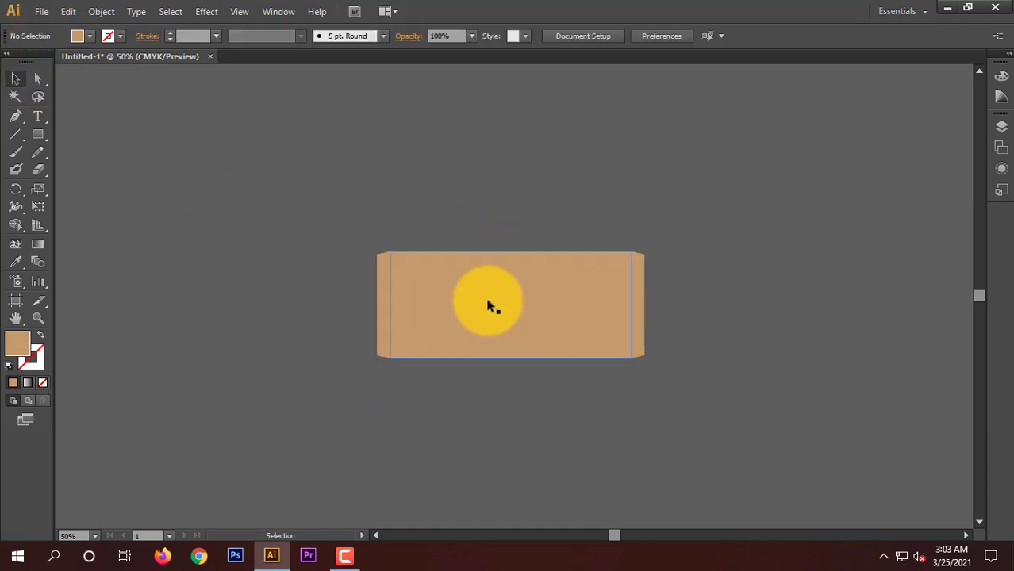
Copy the large central rectangle 0 in horizontally and 4 in vertically so the copy adjoins its lower edge.
click(507, 295)
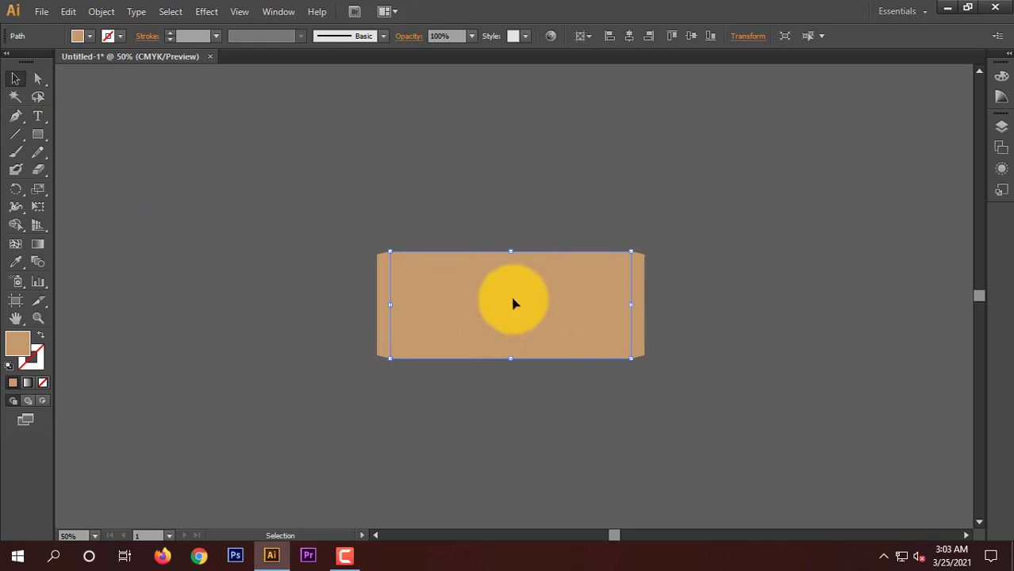
key(Return)
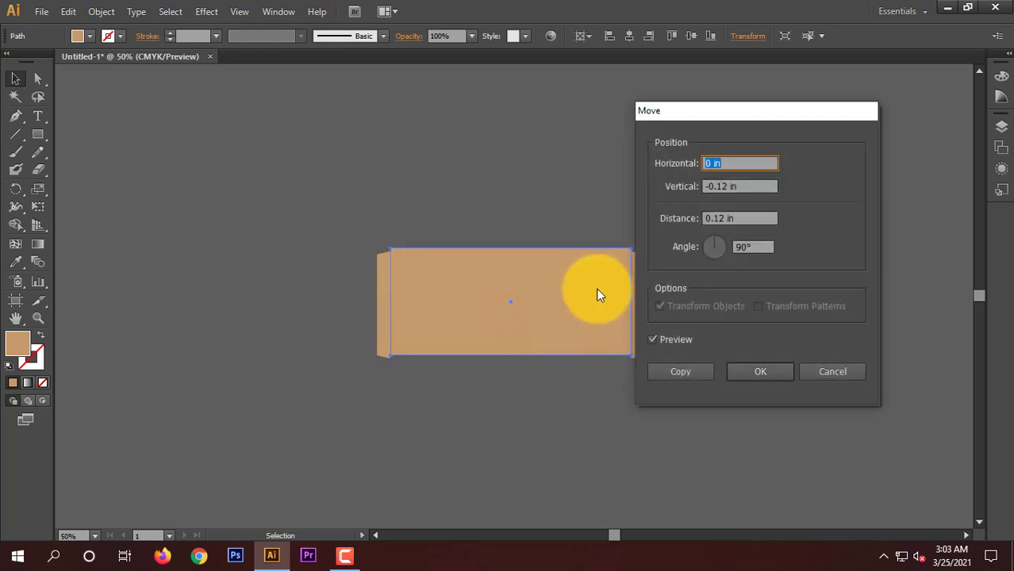
click(728, 184)
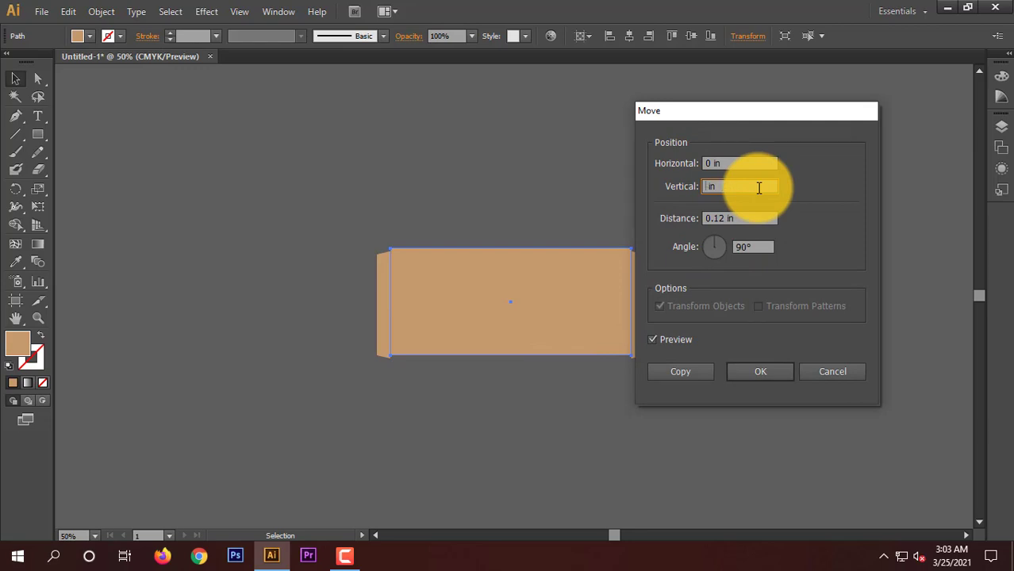
text(4 in)
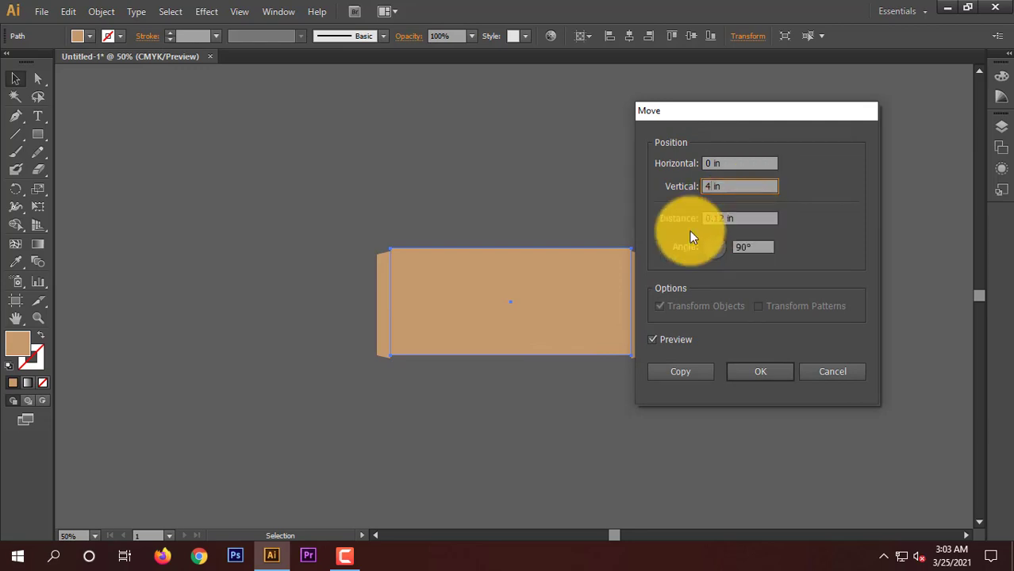
click(724, 218)
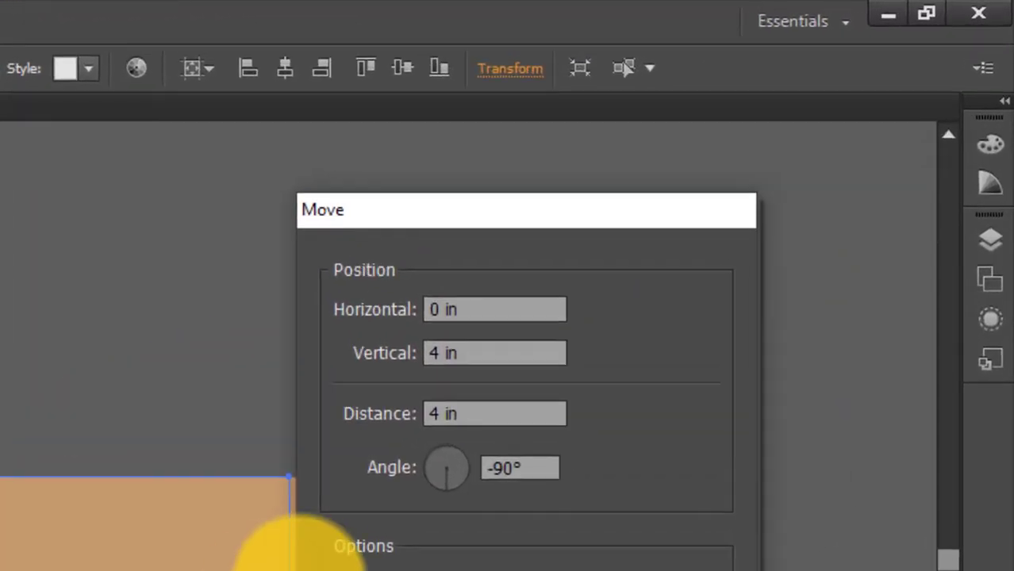
click(384, 570)
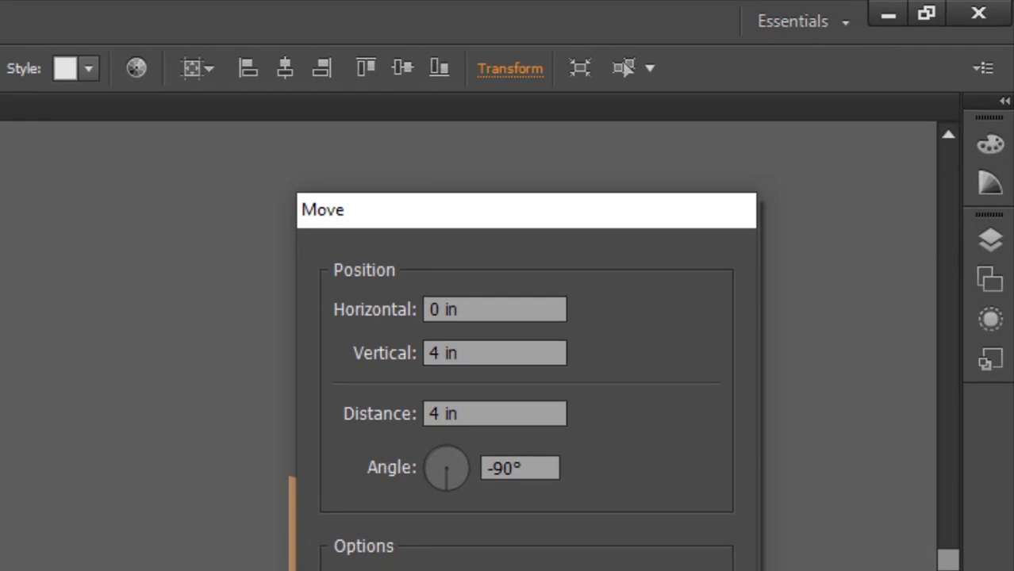
click(384, 570)
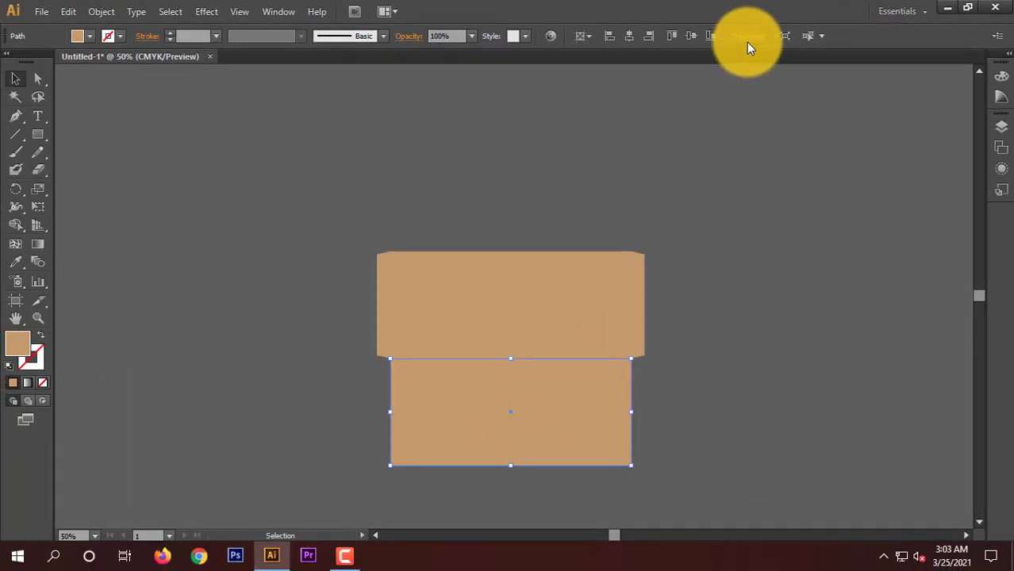
Set the lower copy's height to 3 in, keeping its top edge fixed as the reference point.
click(747, 42)
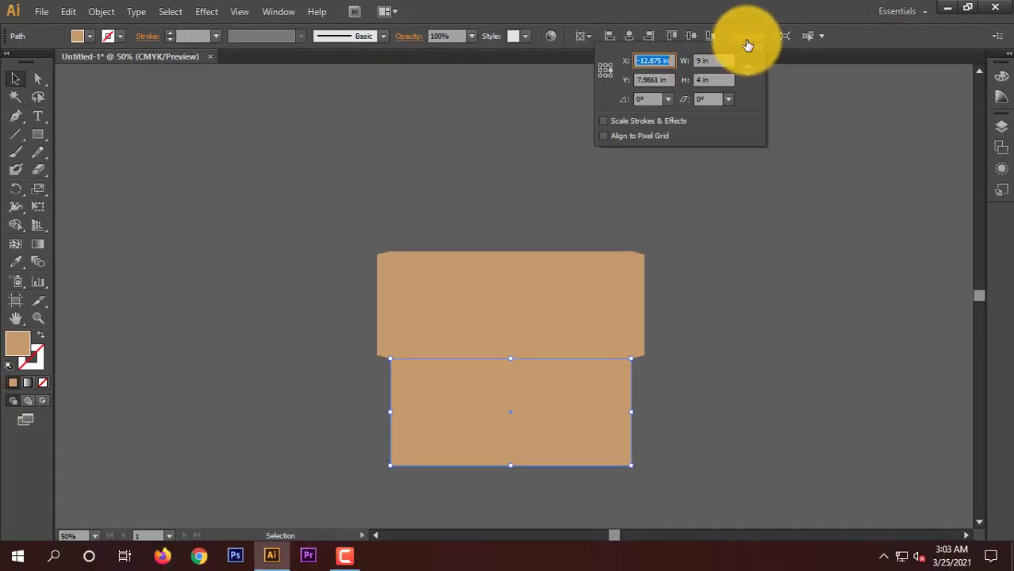
click(601, 66)
click(694, 81)
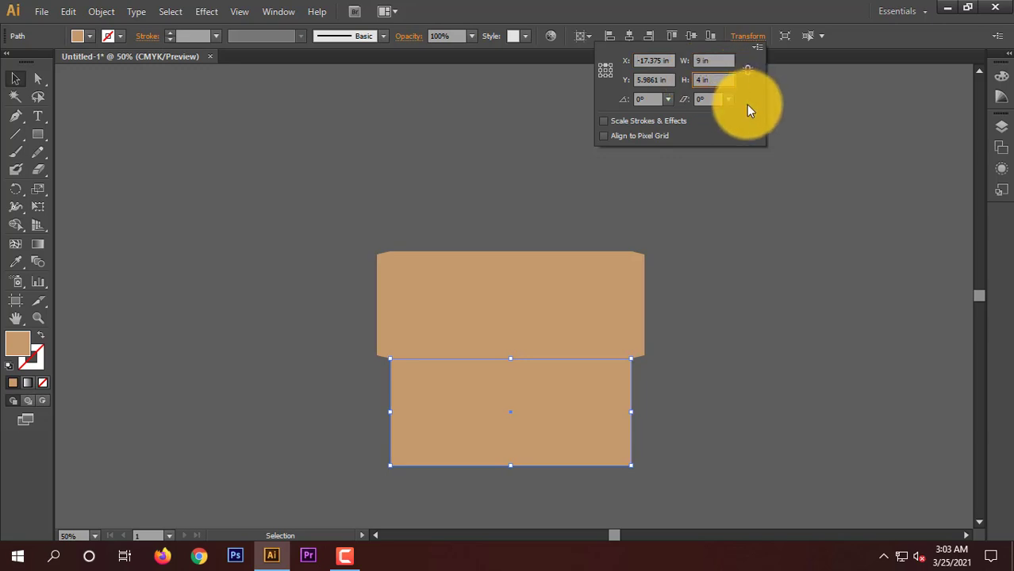
key(BackSpace)
text(3)
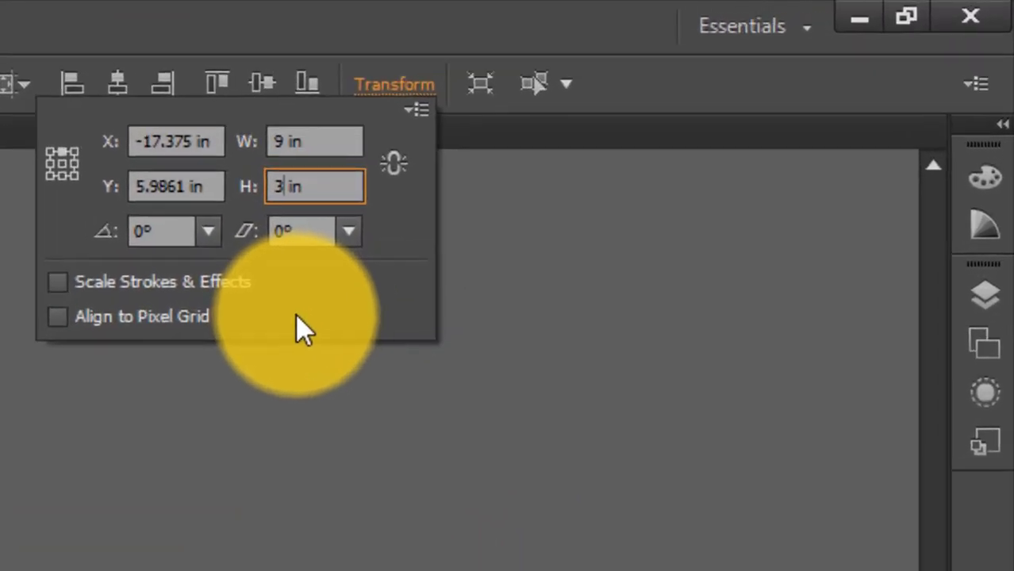
key(Return)
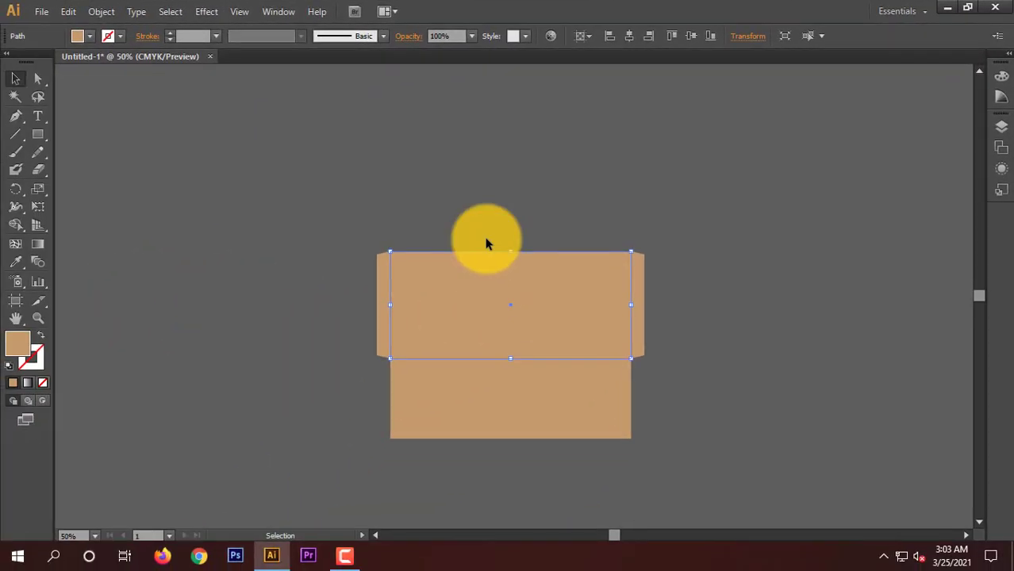
Copy the large central rectangle 0 in horizontally and -4 in vertically so the copy adjoins its upper edge.
key(Return)
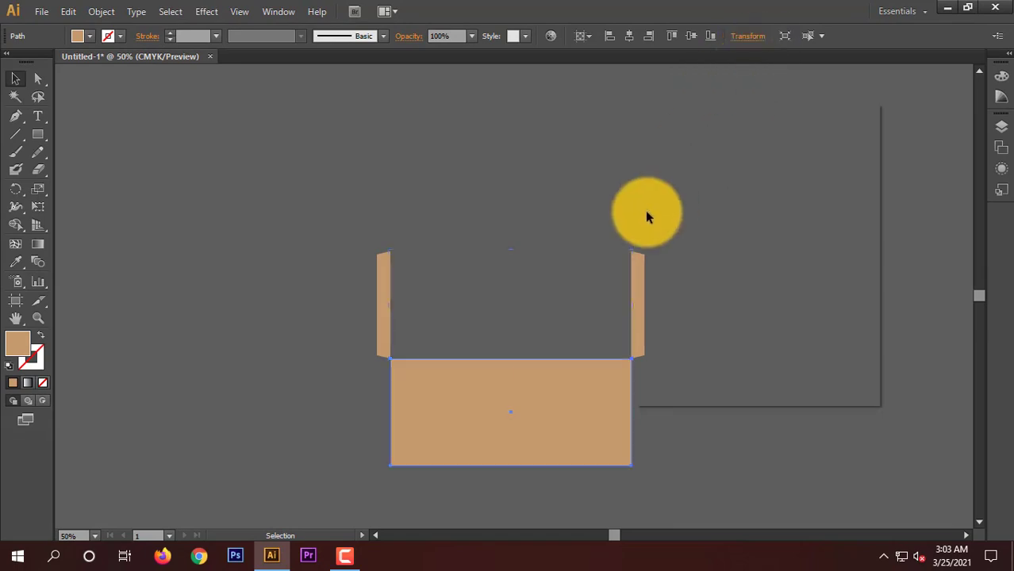
click(708, 187)
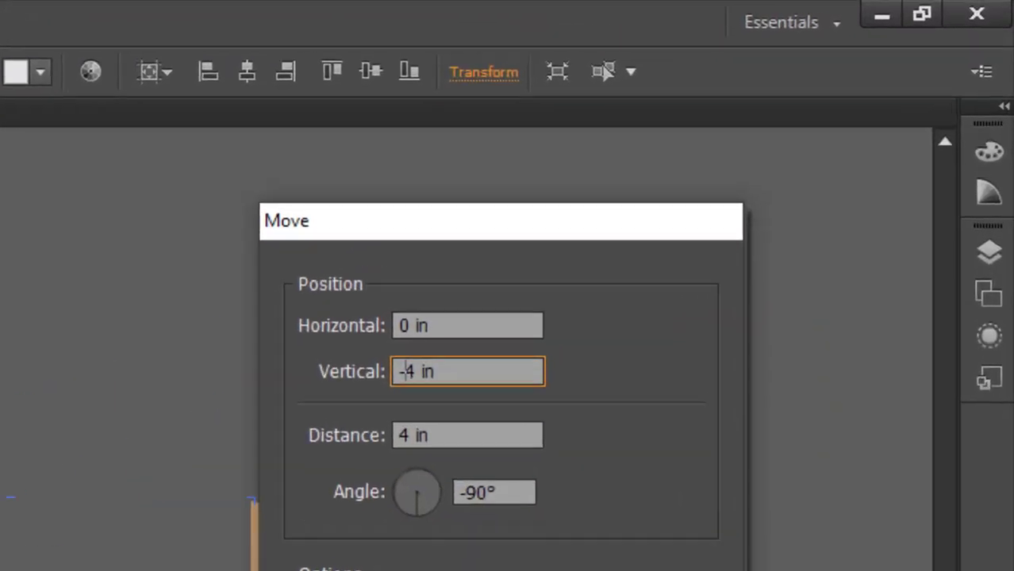
click(507, 570)
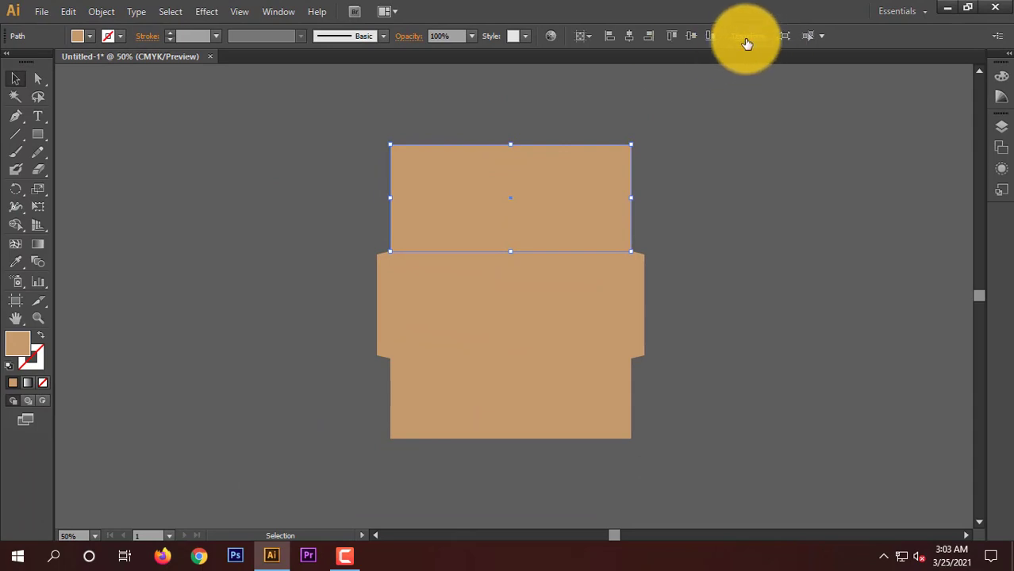
Set the upper copy's height to 2 in, keeping its bottom edge fixed as the reference point.
click(747, 36)
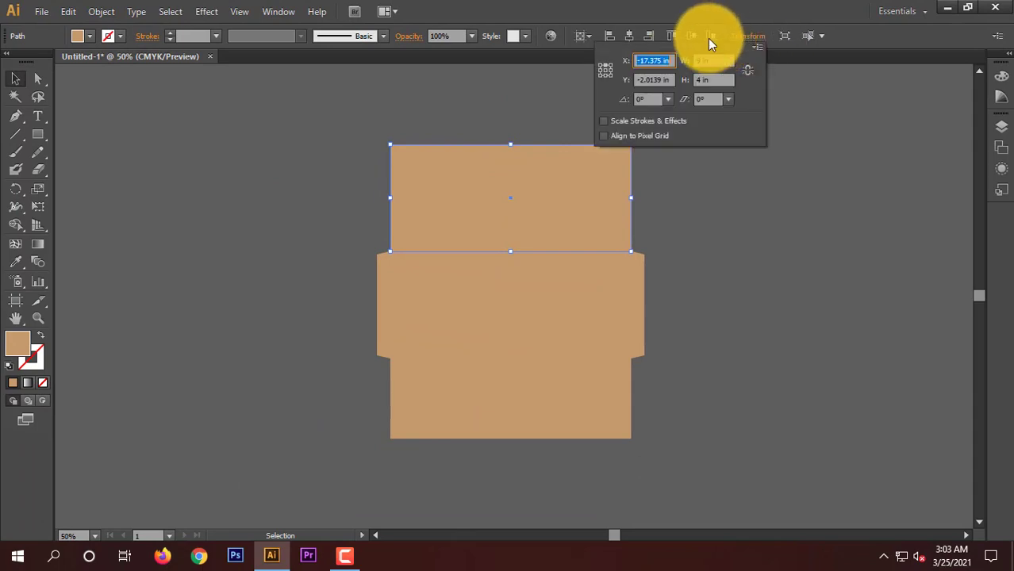
click(603, 76)
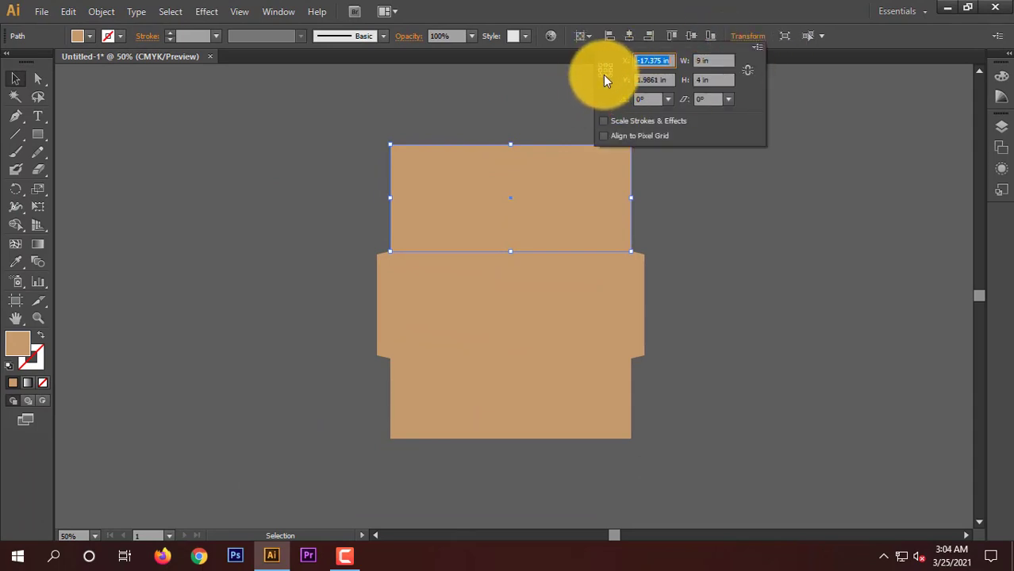
click(702, 80)
key(BackSpace)
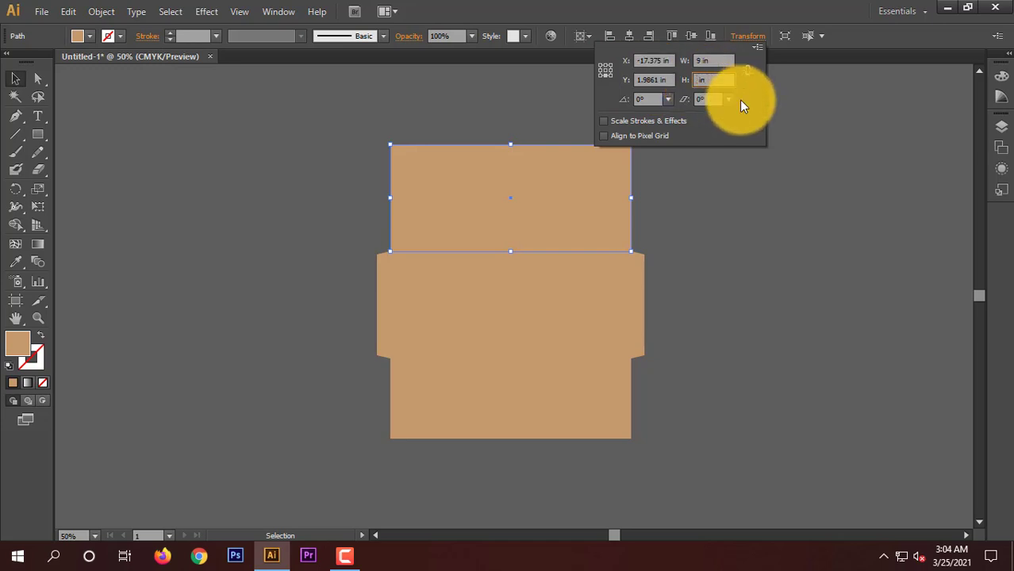
text(2)
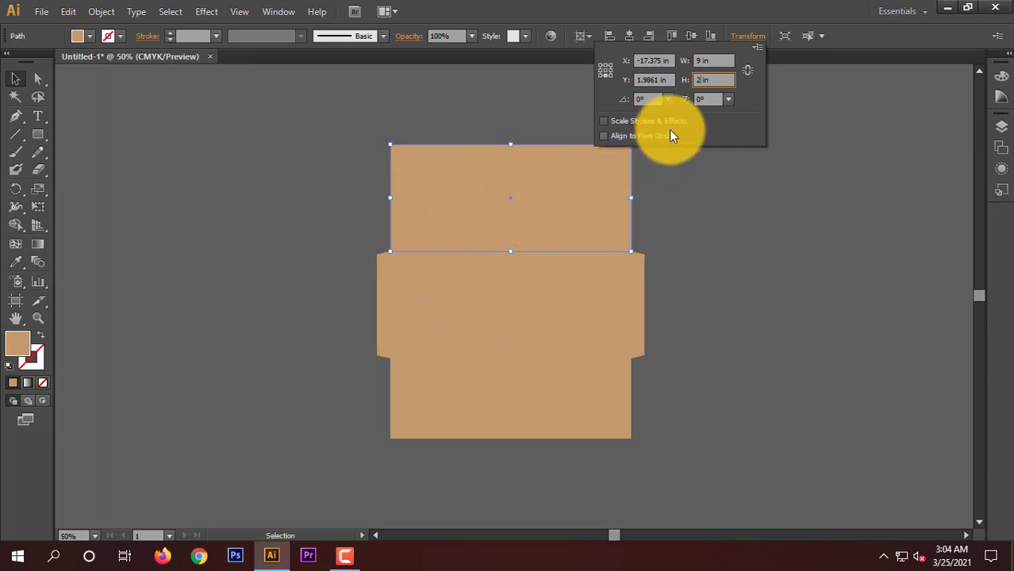
key(Return)
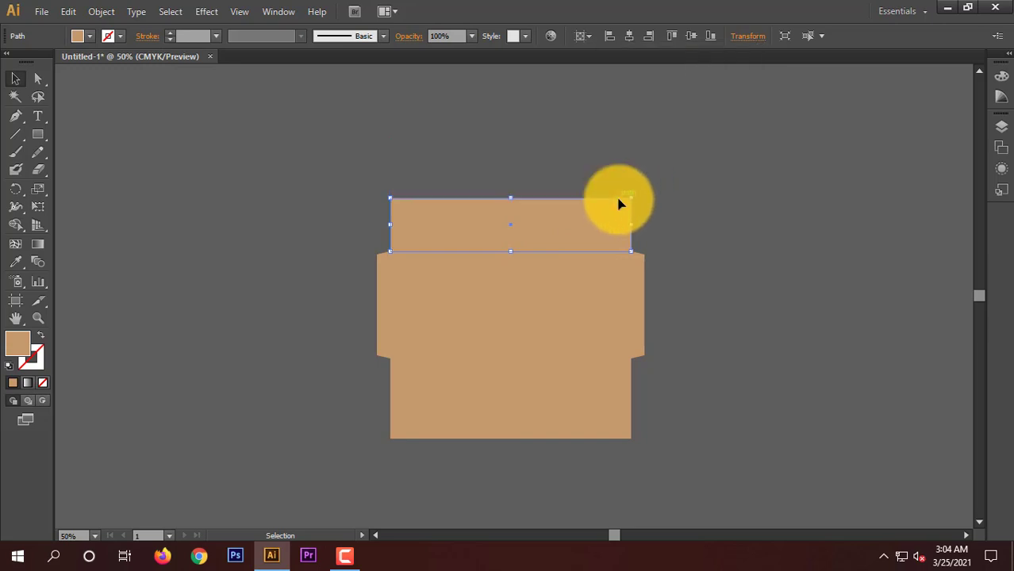
click(540, 164)
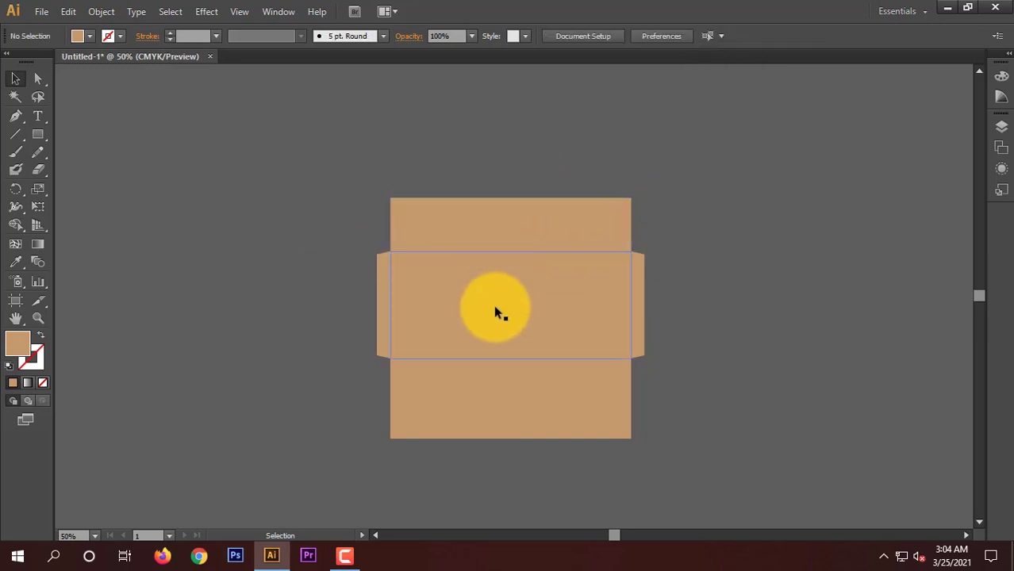
Draw a long horizontal rounded rectangle with fully rounded ends in the empty area above and left of the template.
scroll(464, 267, up, 1)
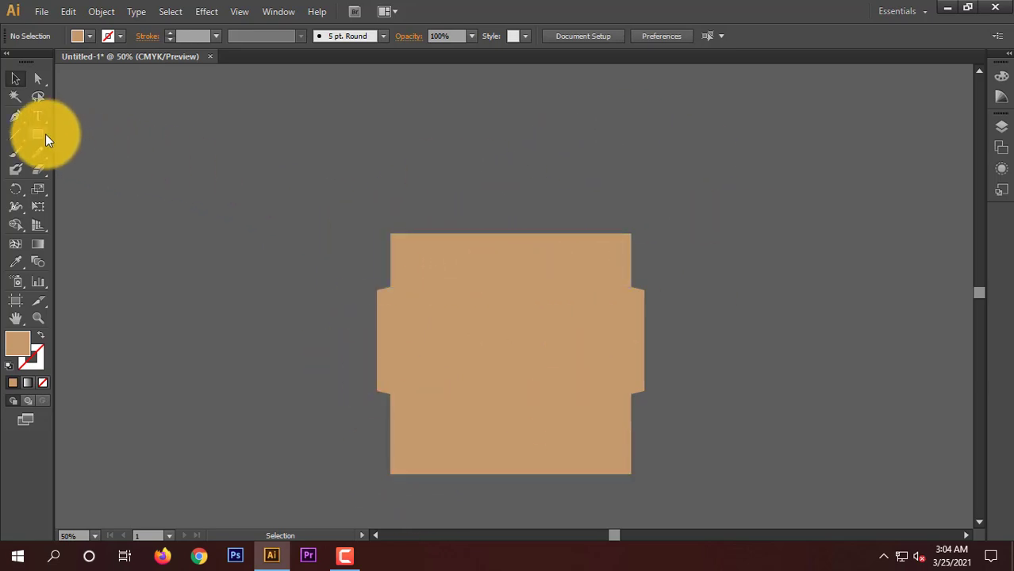
drag(43, 134, 124, 152)
drag(170, 177, 428, 194)
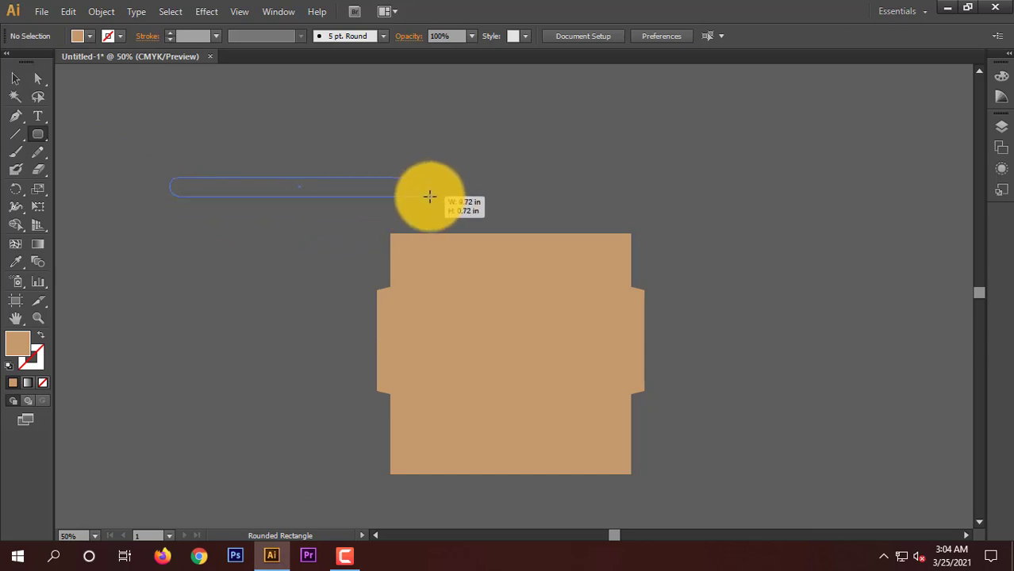
drag(430, 196, 402, 208)
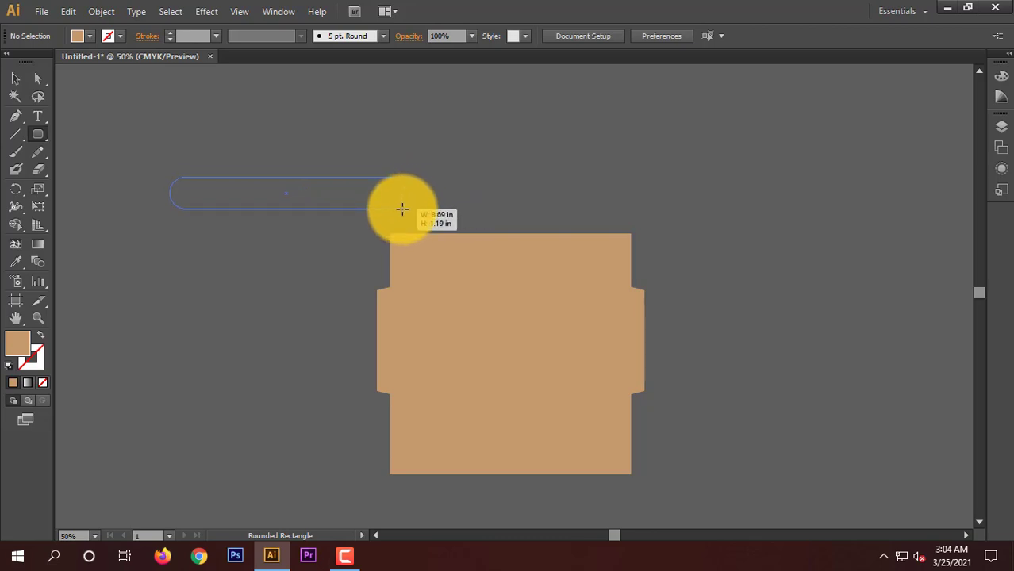
mouse_move(402, 208)
mouse_down()
mouse_move(347, 210)
mouse_move(328, 265)
mouse_move(415, 207)
mouse_move(437, 210)
mouse_move(414, 217)
mouse_up()
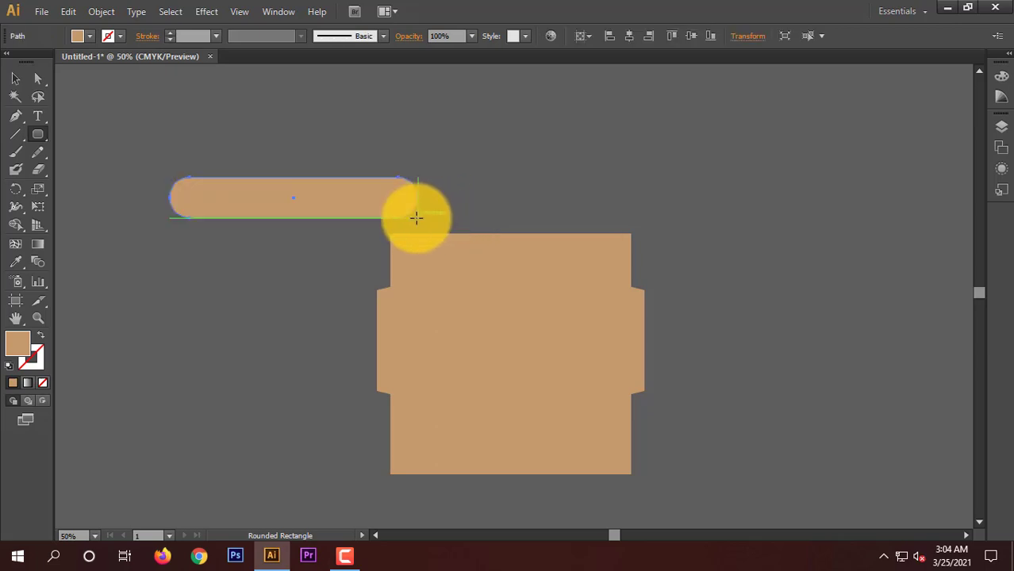
Fill the rounded rectangle with white.
click(87, 36)
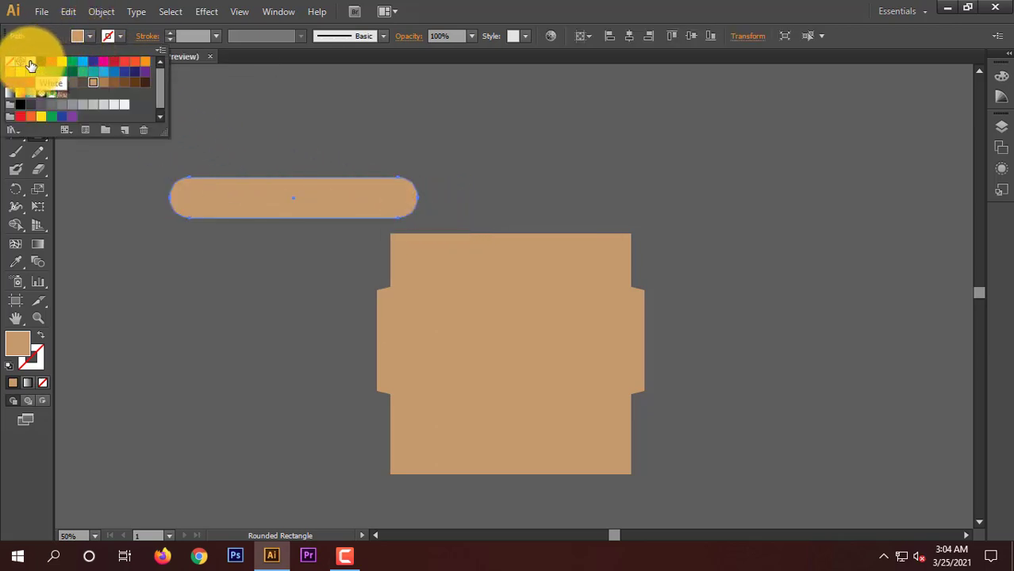
click(31, 61)
click(429, 10)
Place the white rounded rectangle over the 2 in upper panel and stretch it to match the panel's width and height.
click(16, 78)
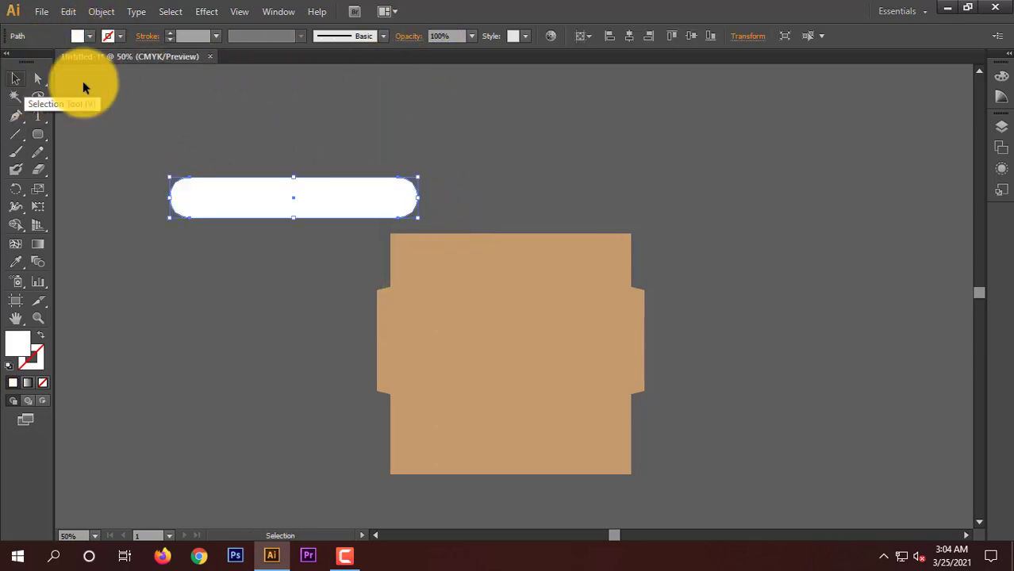
click(241, 96)
drag(262, 193, 490, 264)
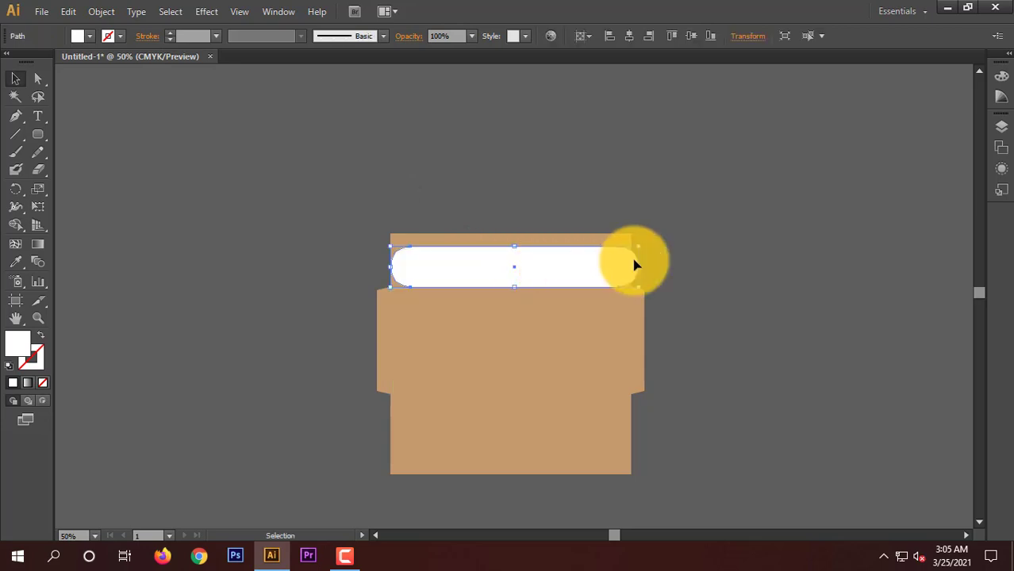
drag(640, 268, 631, 264)
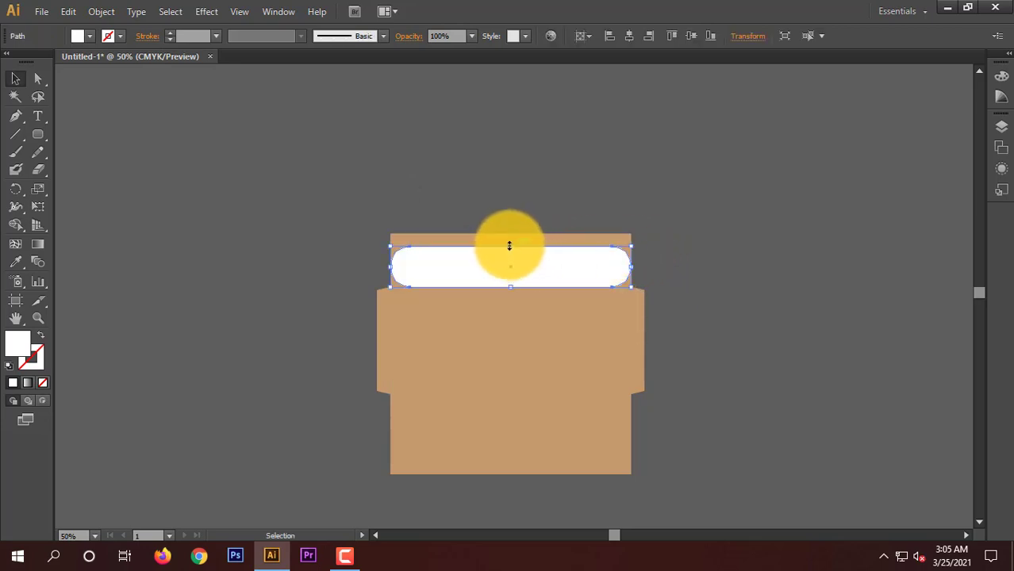
drag(510, 246, 509, 234)
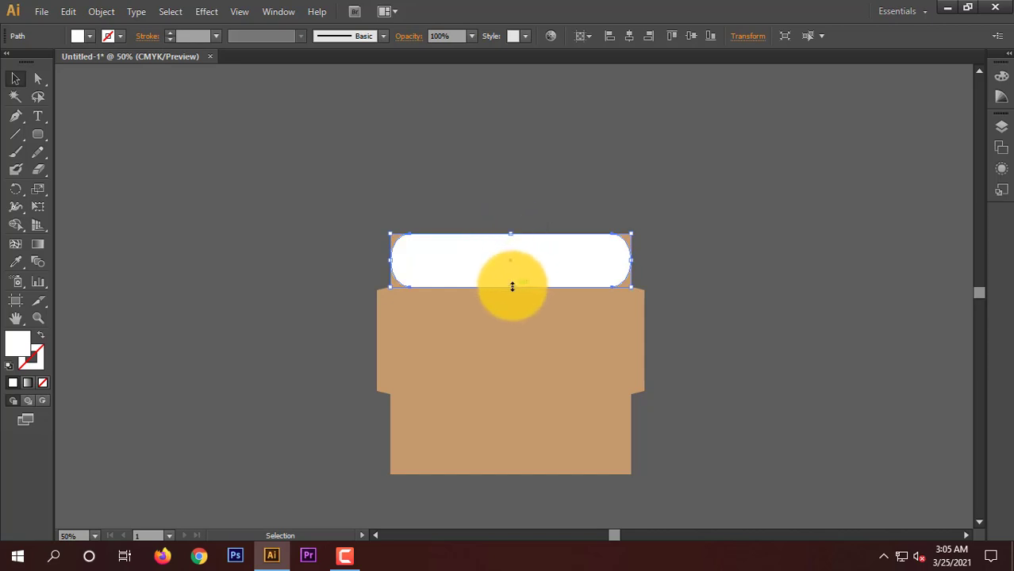
click(565, 177)
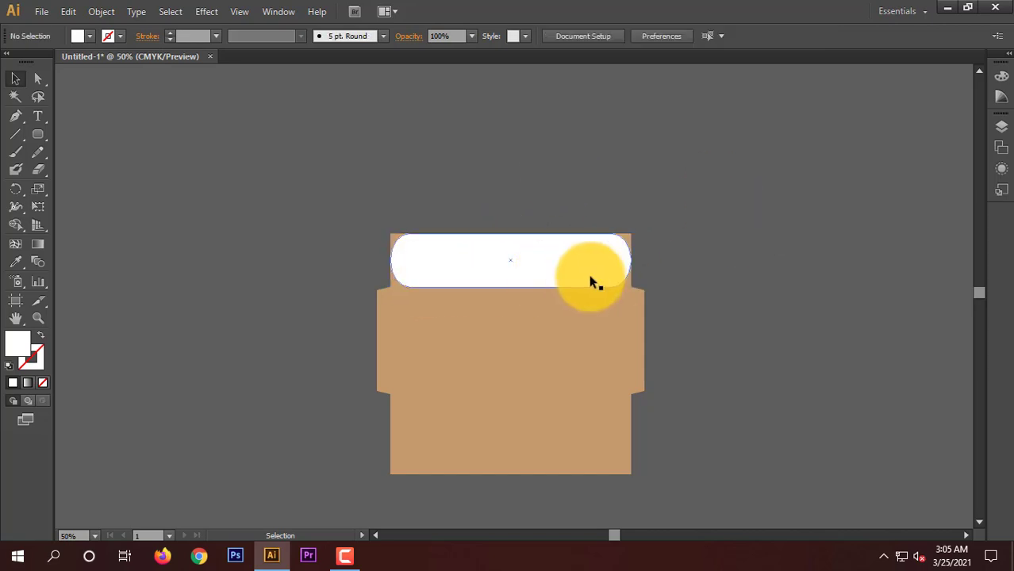
click(535, 275)
scroll(524, 267, up, 2)
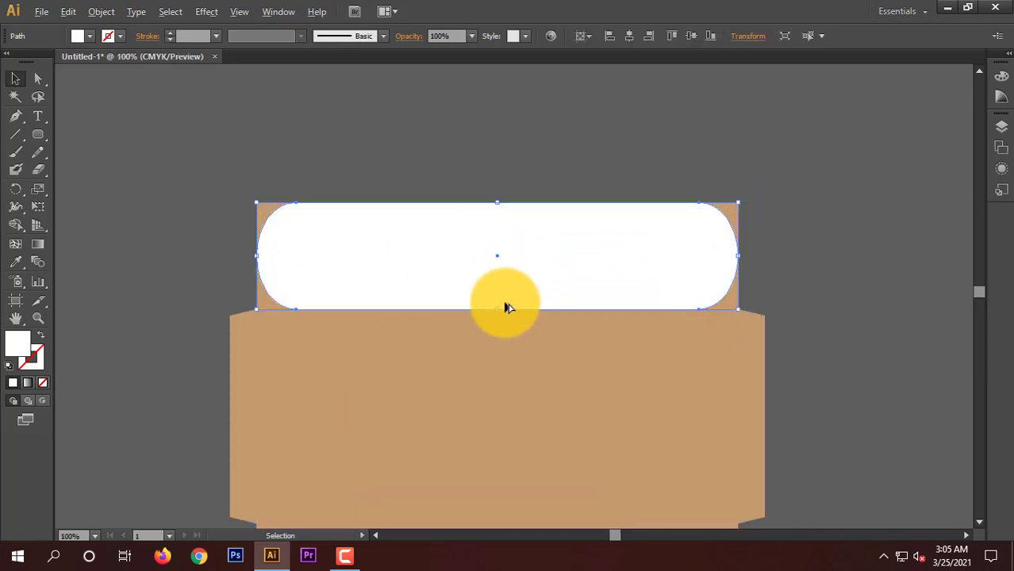
click(275, 180)
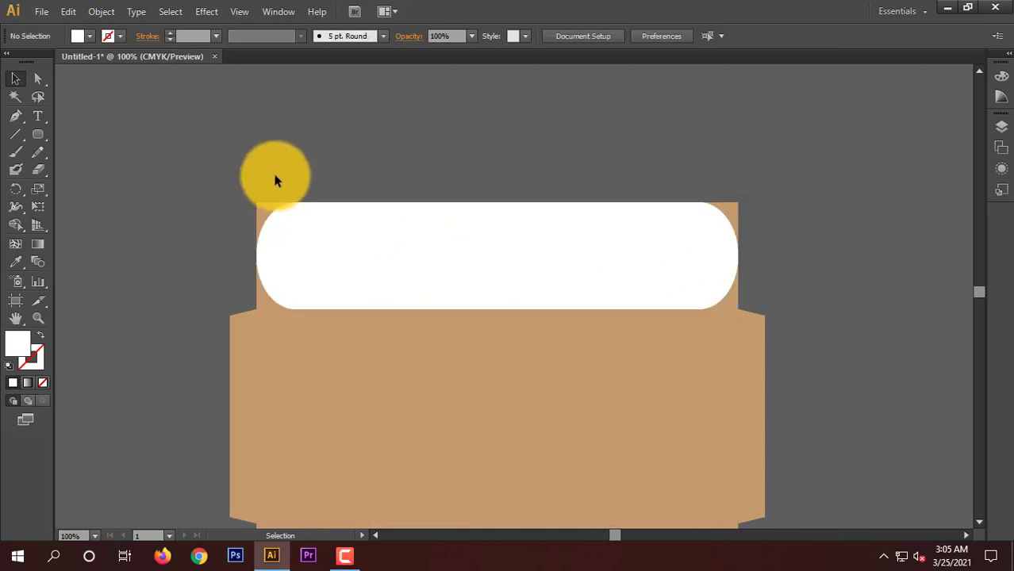
Remove the two tan top corners of the upper panel outside the white rounded shape with the Shape Builder.
drag(222, 176, 457, 262)
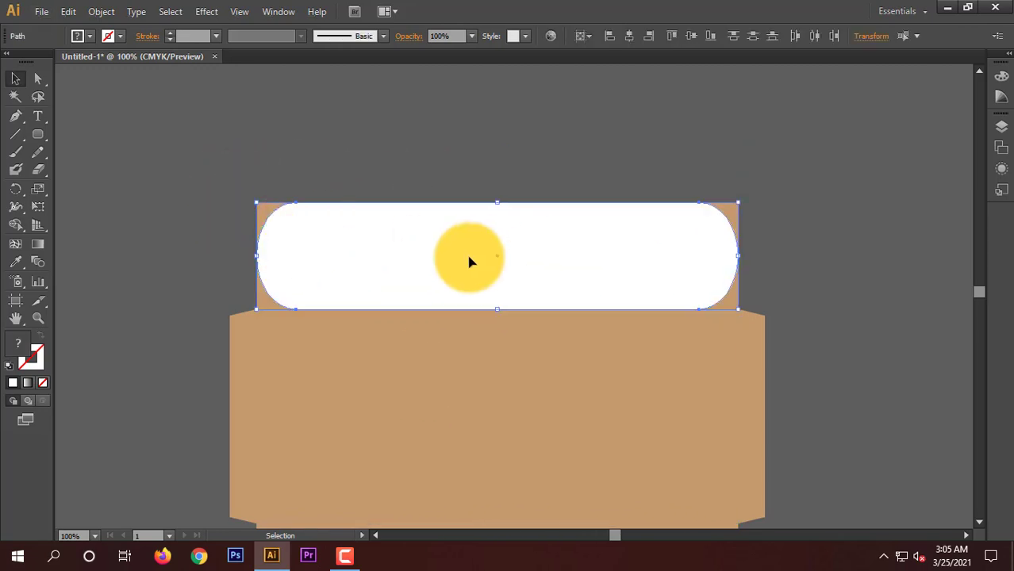
click(20, 228)
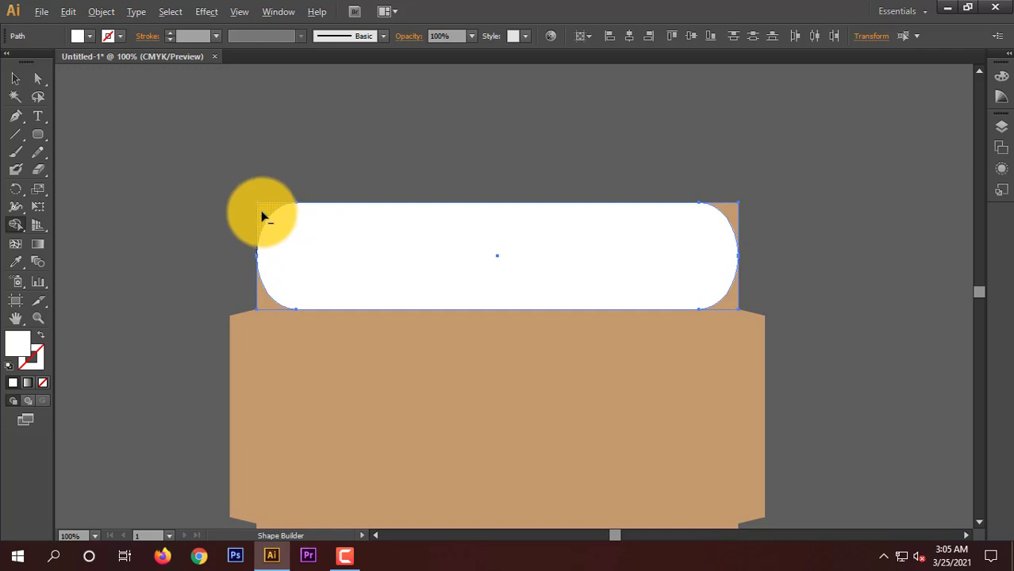
mouse_move(264, 216)
mouse_down()
mouse_move(510, 229)
mouse_move(728, 213)
mouse_up()
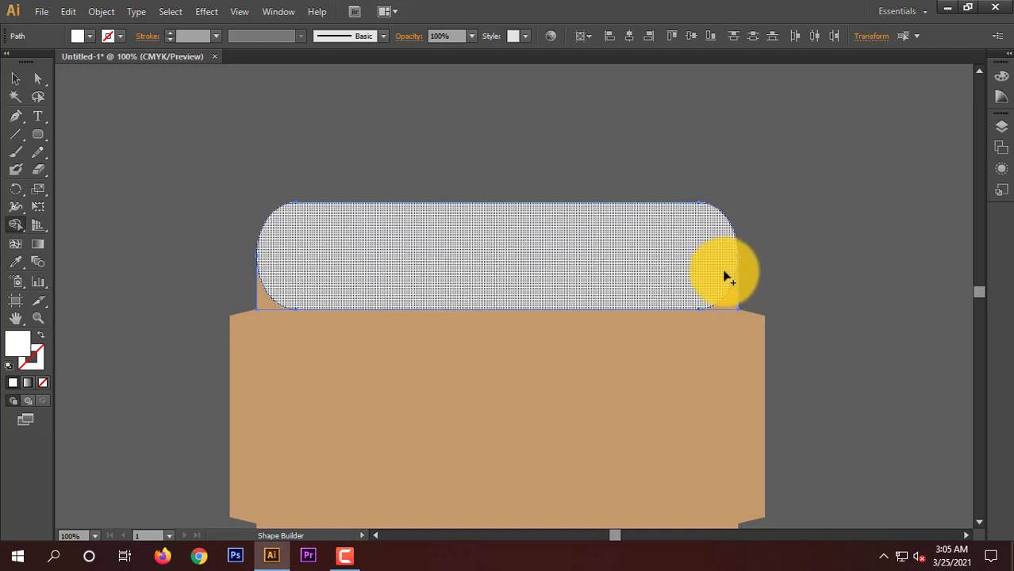
Merge the two lower corner pieces into the white rounded shape, making one flap with rounded top and square bottom corners.
drag(704, 281, 740, 304)
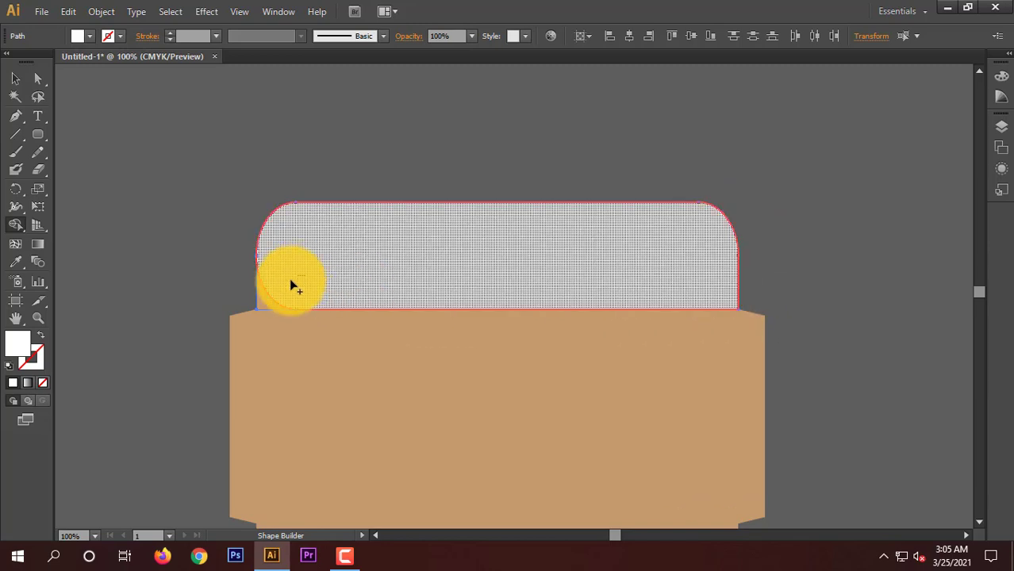
drag(291, 284, 257, 310)
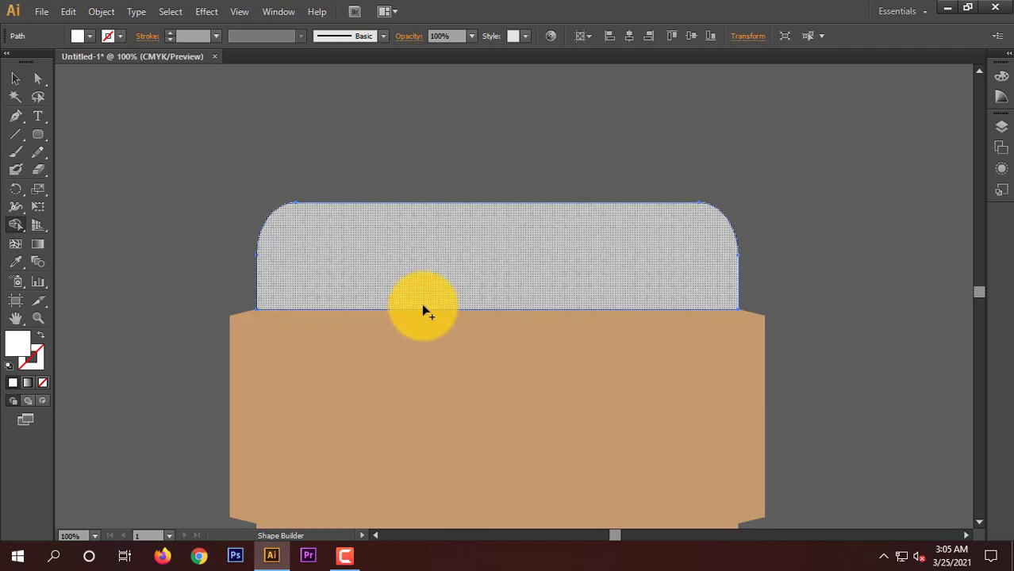
alt+scroll(443, 305, down, 2)
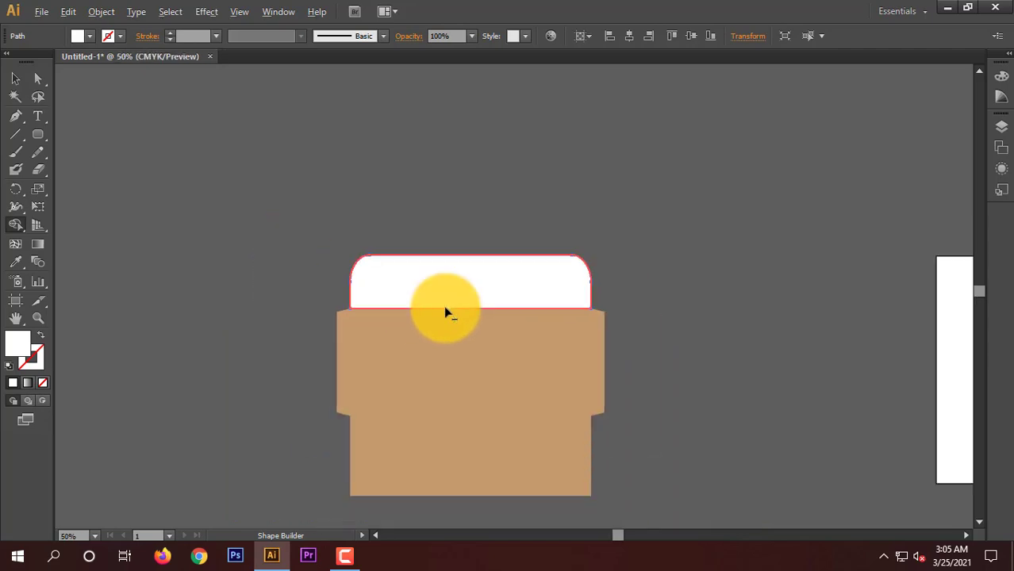
scroll(444, 305, down, 1)
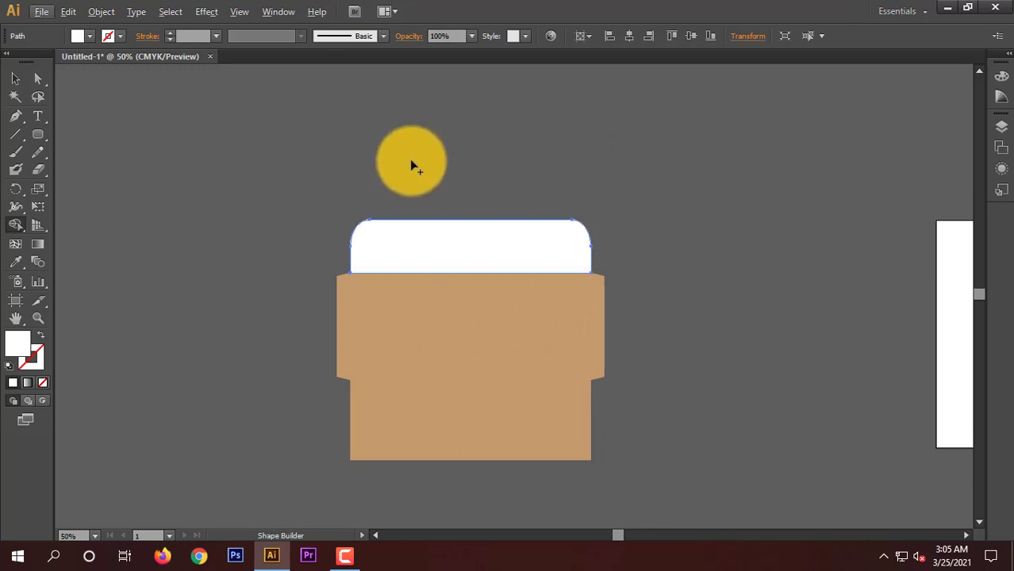
click(15, 79)
click(415, 91)
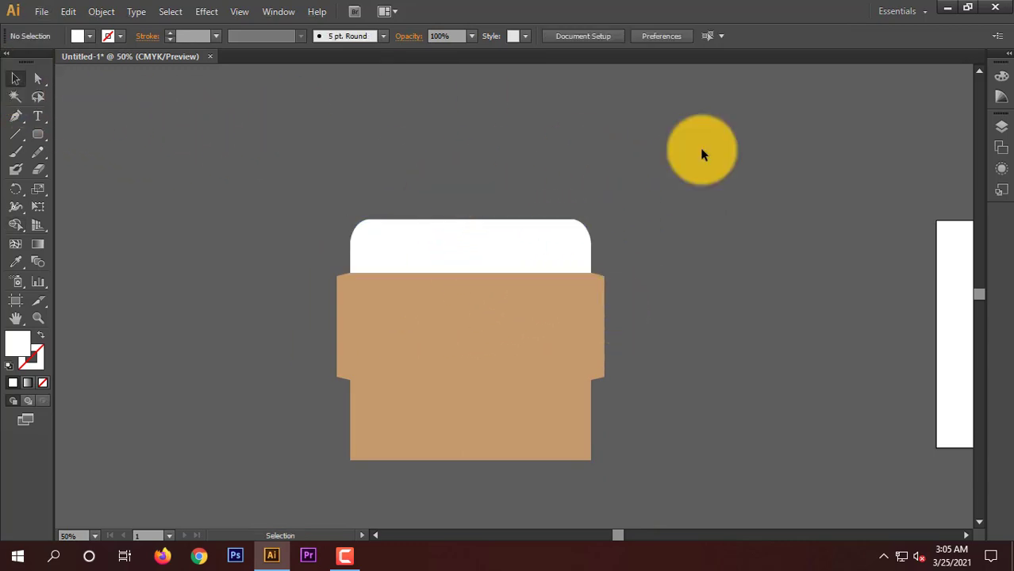
Fill the white upper flap with the same tan swatch as the other envelope panels.
click(363, 226)
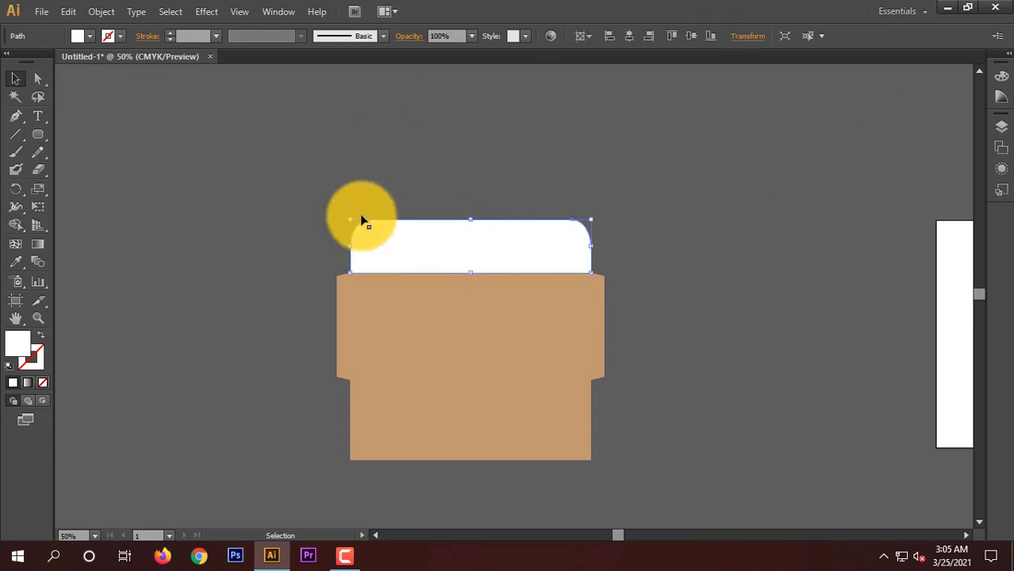
click(88, 36)
click(92, 82)
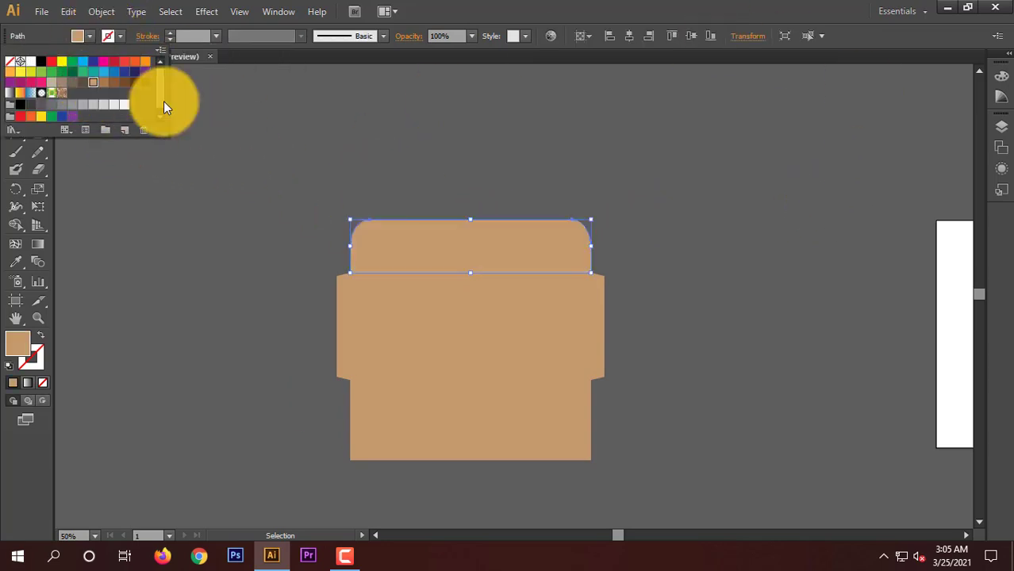
click(412, 137)
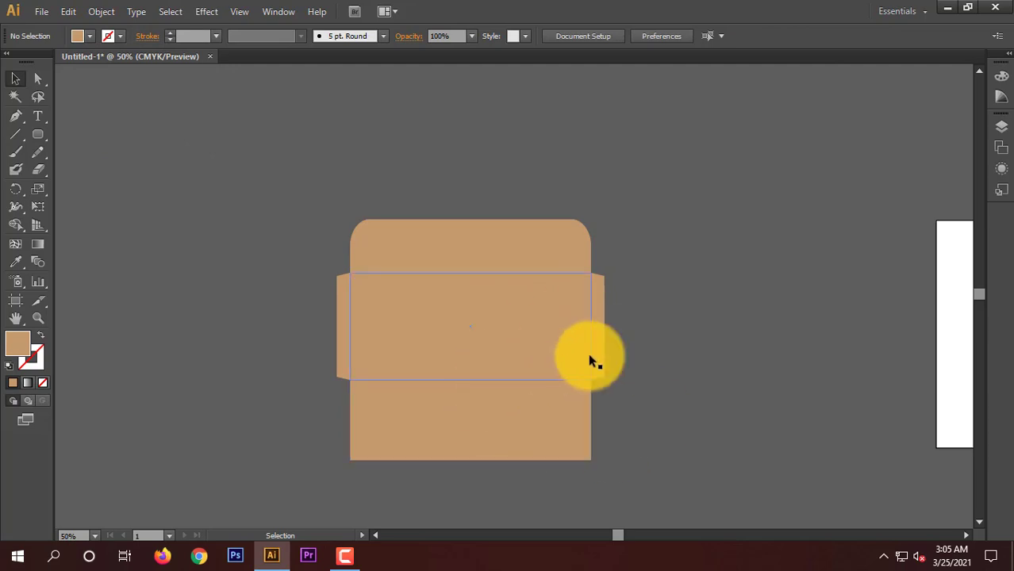
Group all the envelope panels and move the group onto the artboard.
drag(527, 400, 644, 481)
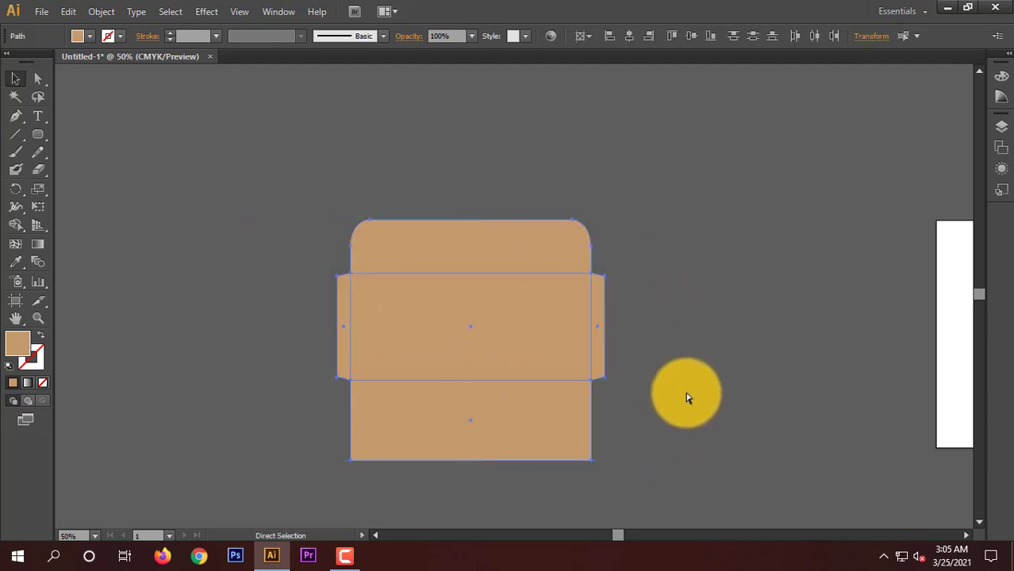
key(ctrl+g)
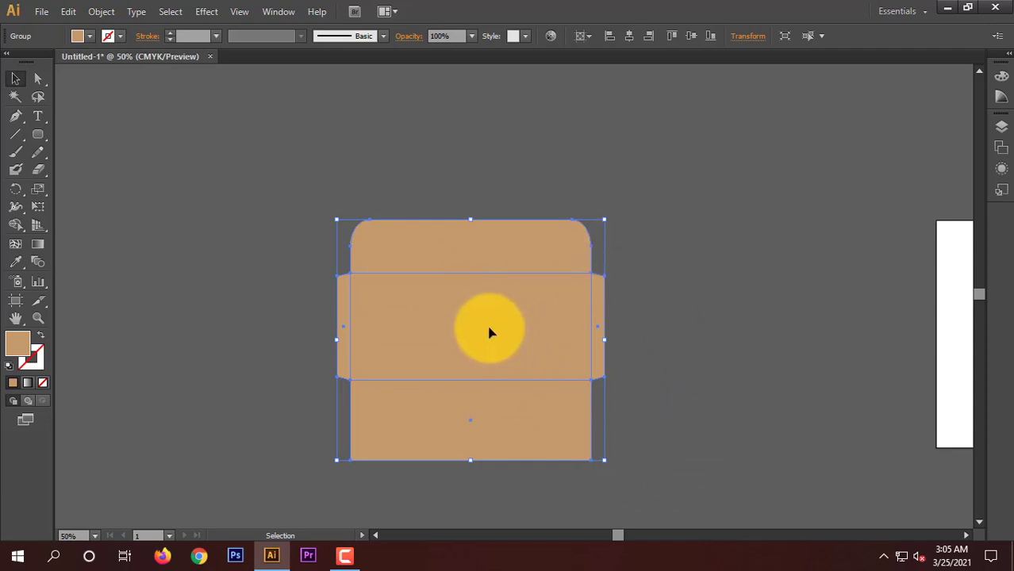
drag(439, 324, 625, 293)
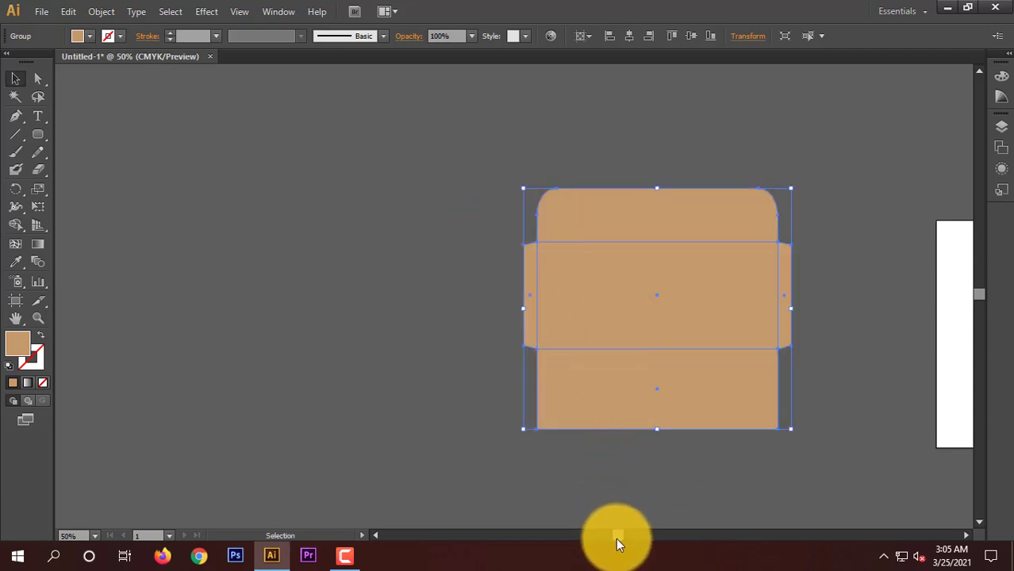
drag(616, 537, 663, 537)
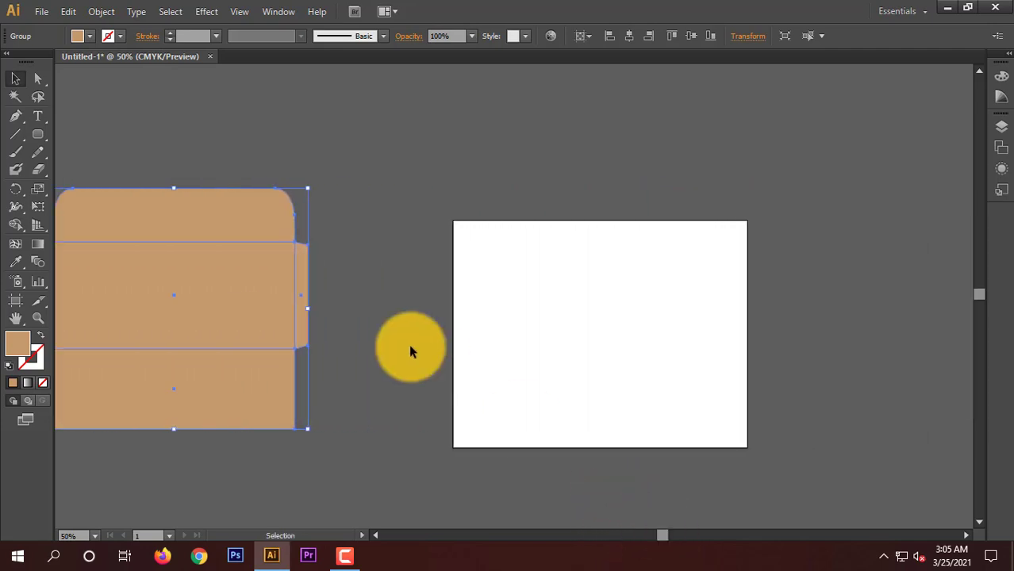
drag(258, 296, 644, 316)
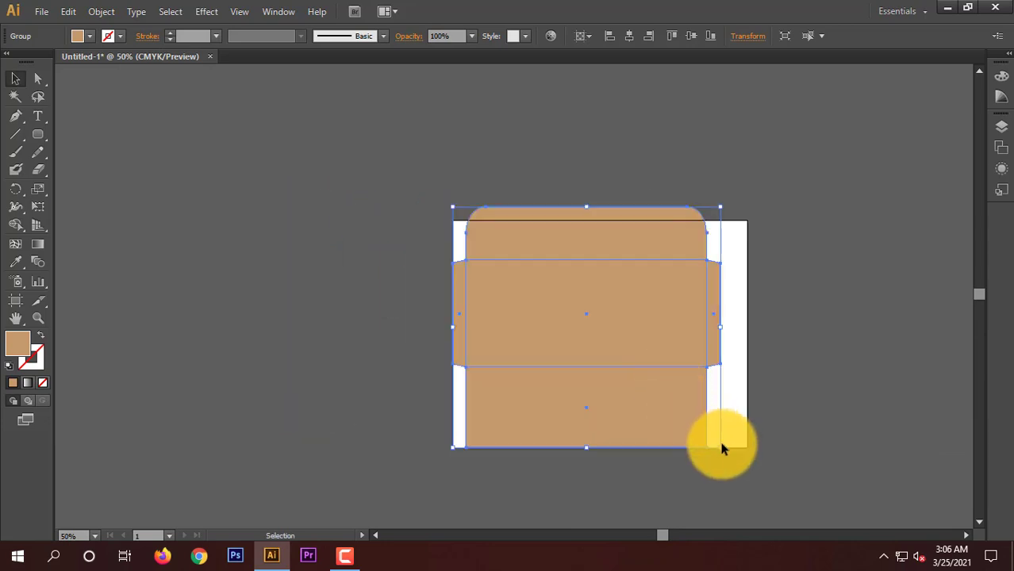
Scale the envelope group down proportionally to fit inside the artboard and reposition it nearer the middle.
drag(719, 446, 682, 424)
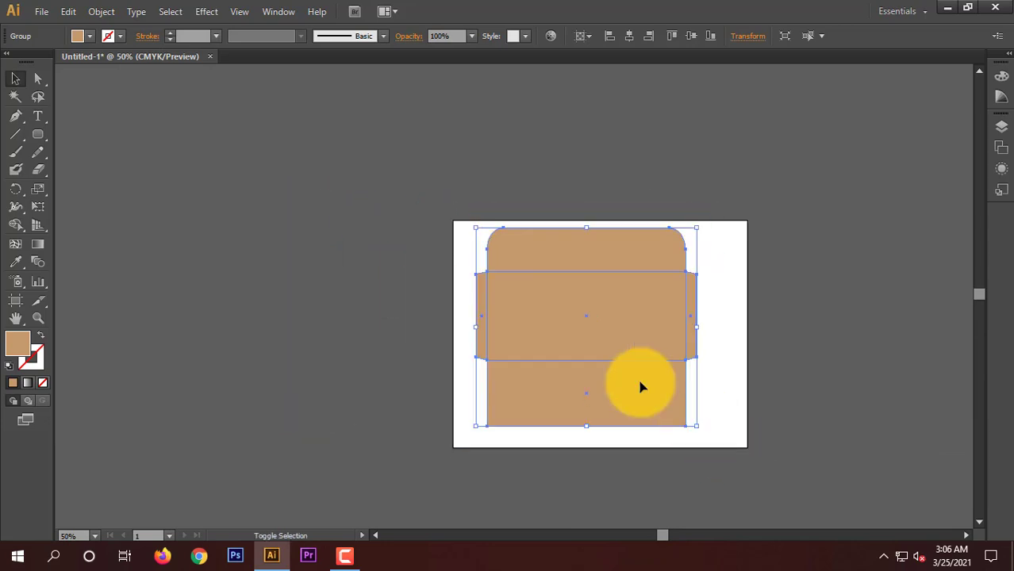
drag(640, 385, 595, 328)
click(625, 177)
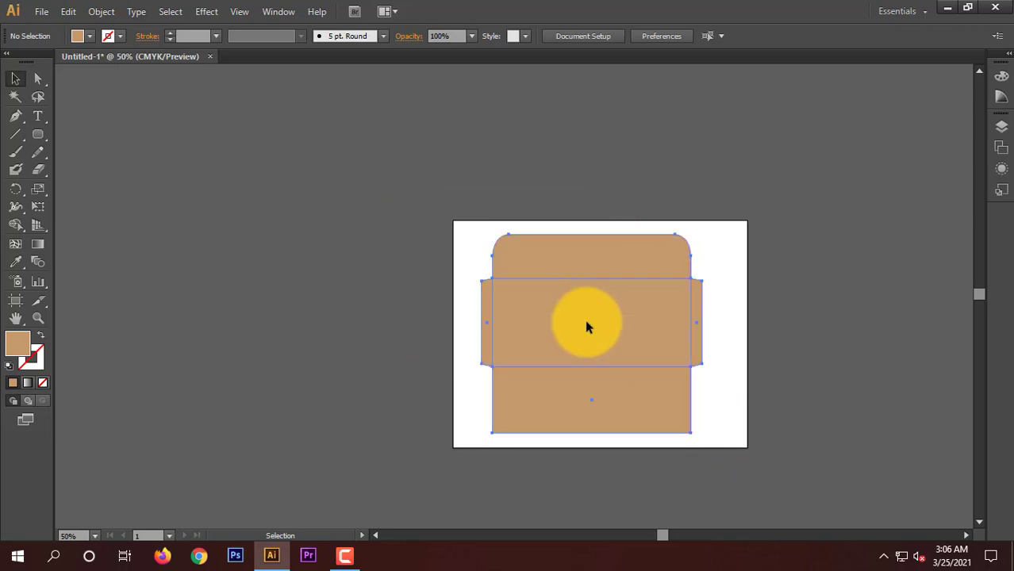
Ungroup the envelope panels on the artboard.
right_click(585, 321)
click(633, 409)
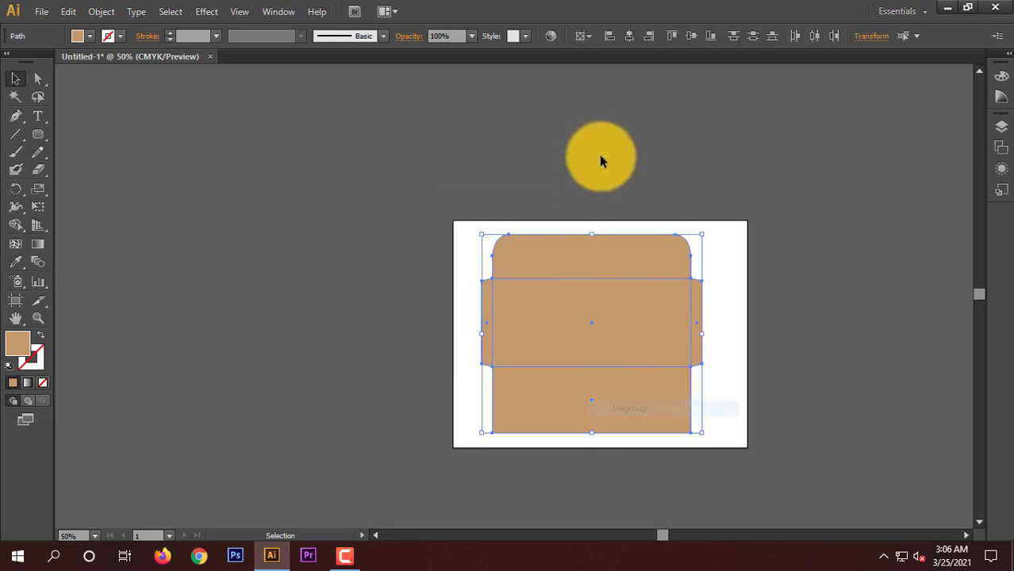
click(599, 153)
Try the green floral pattern as the central panel's fill and return the panel to the tan swatch.
click(600, 329)
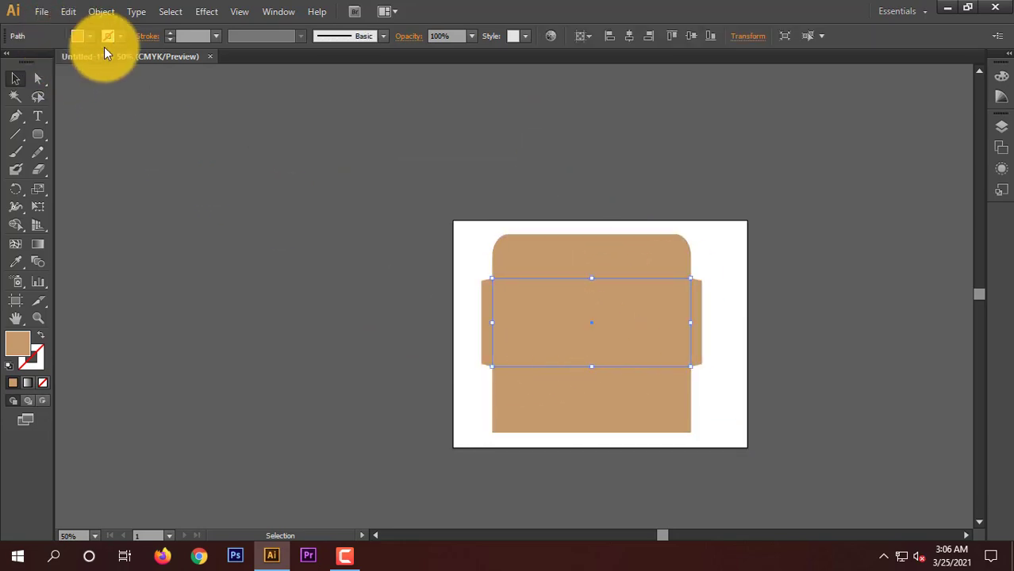
click(91, 36)
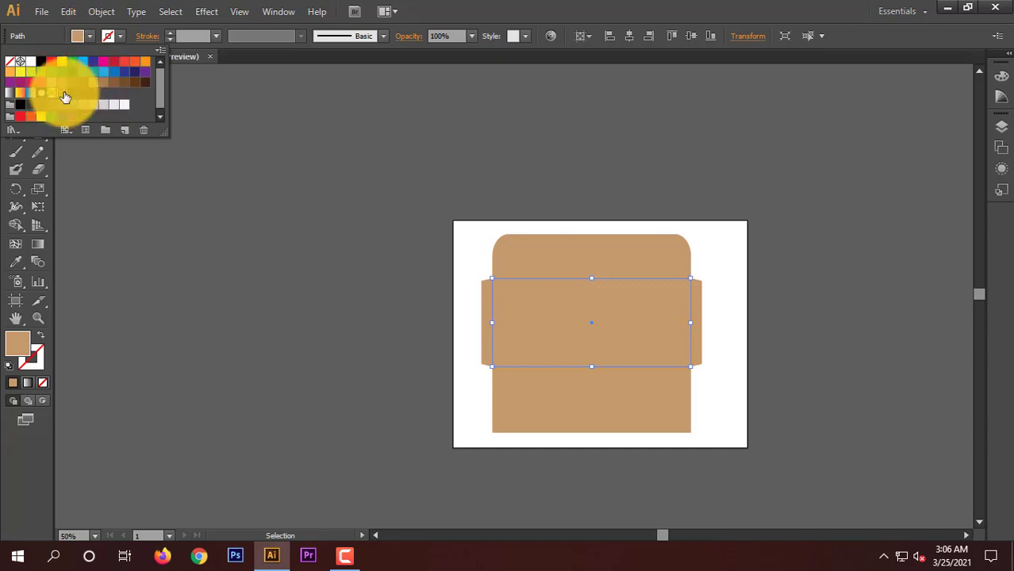
click(65, 96)
click(50, 94)
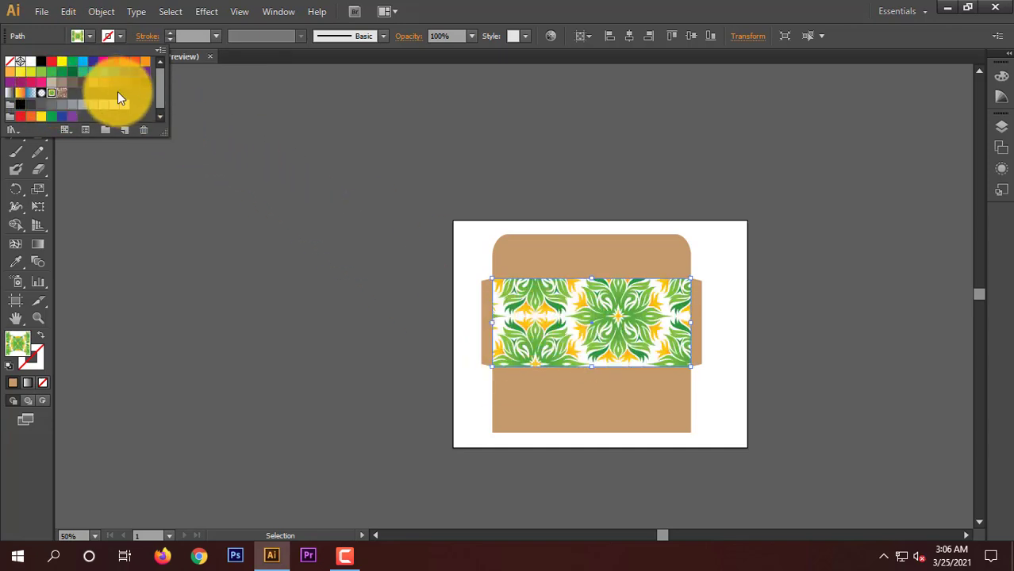
click(89, 83)
click(345, 151)
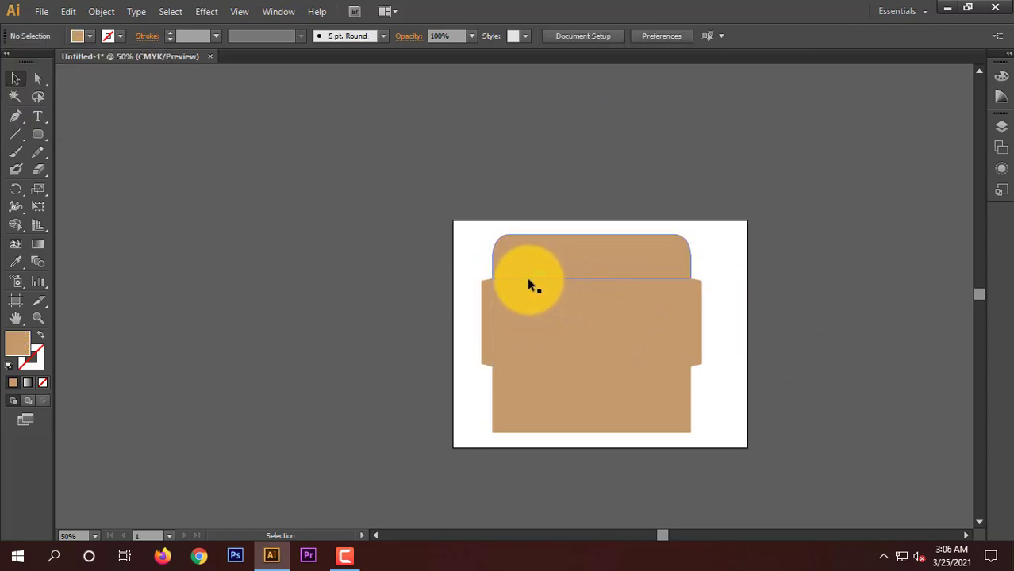
Group all the envelope panels, enlarge the group slightly to nearly the artboard's height, and center it horizontally on the artboard.
click(582, 301)
drag(382, 209, 741, 441)
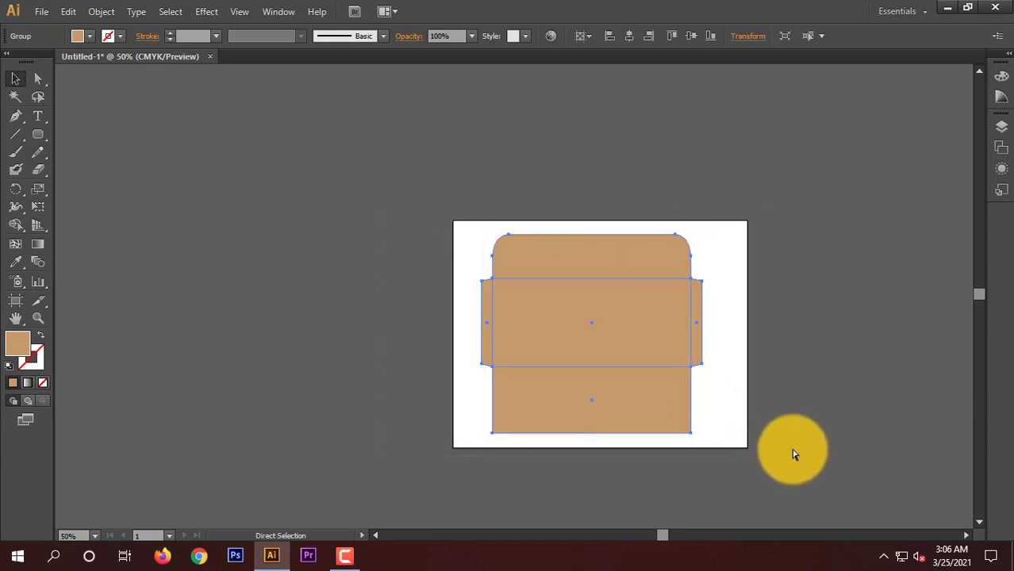
drag(702, 432, 714, 444)
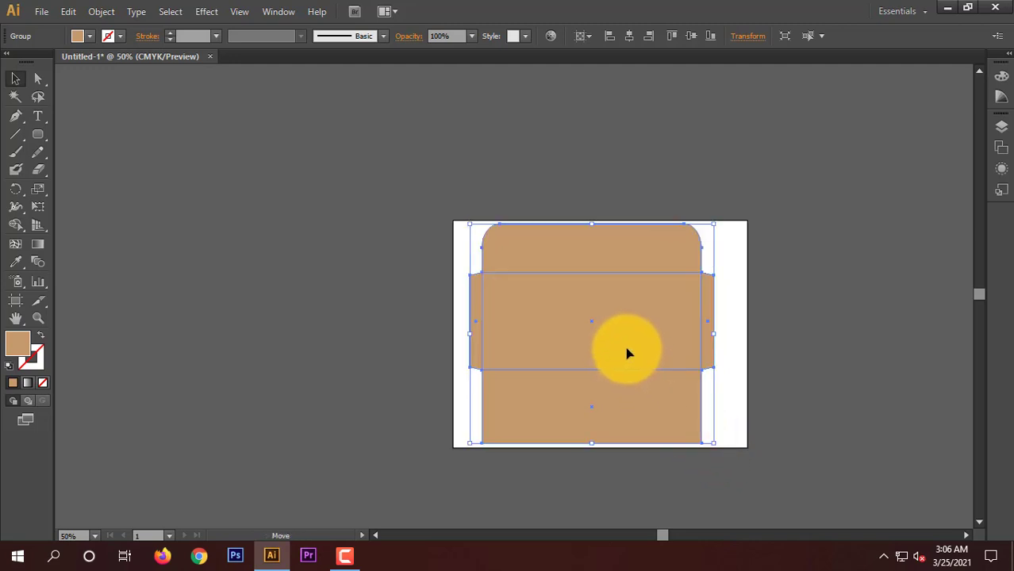
drag(627, 353, 634, 354)
click(555, 163)
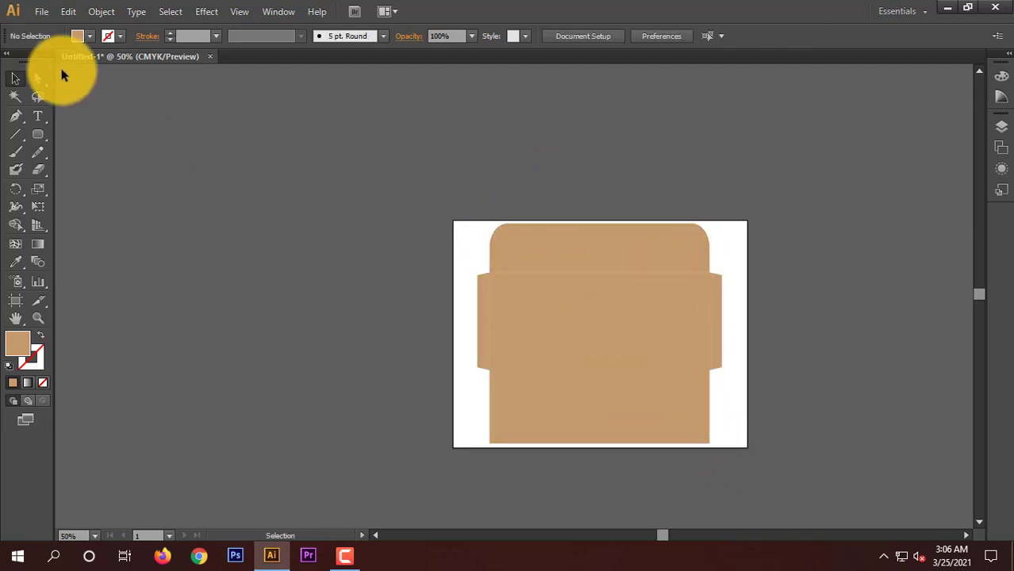
Export the envelope template to the Desktop as a JPEG using the RGB color model.
click(40, 11)
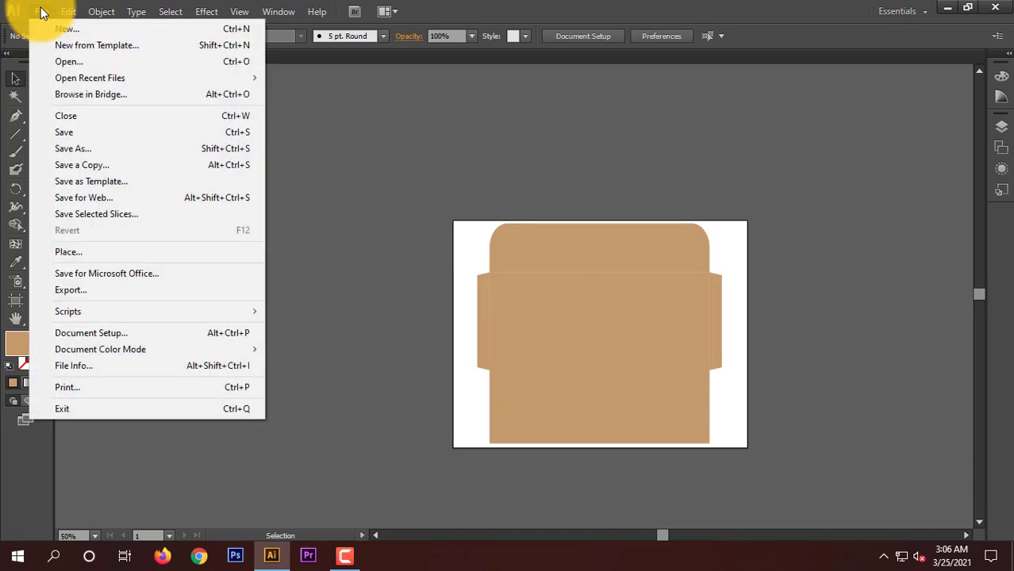
click(79, 291)
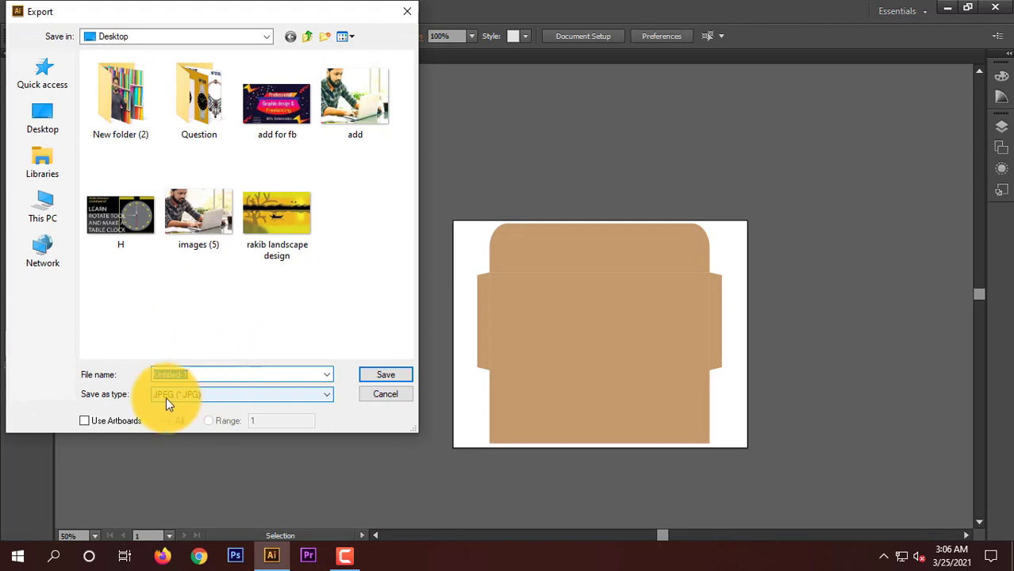
click(383, 375)
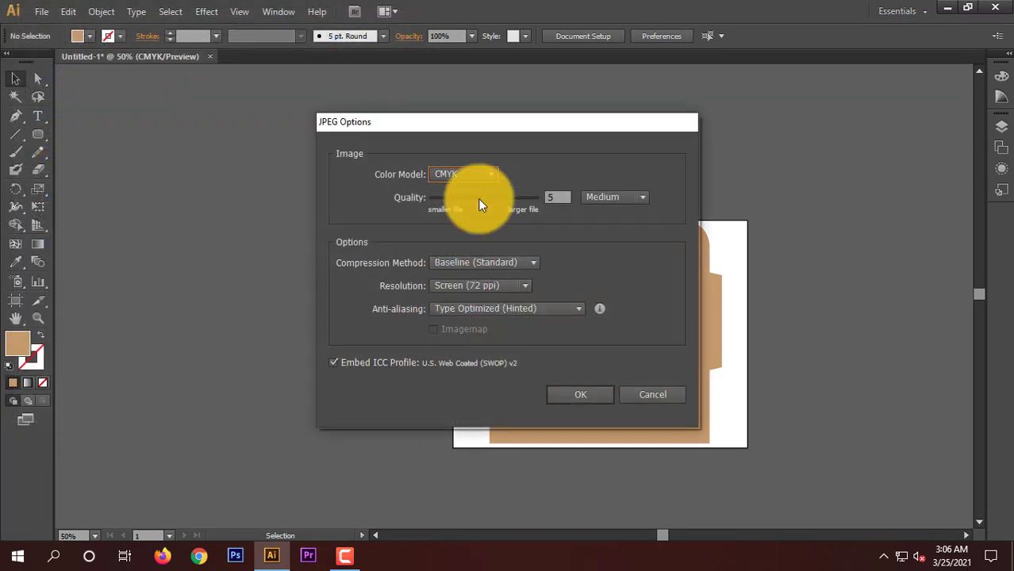
click(490, 175)
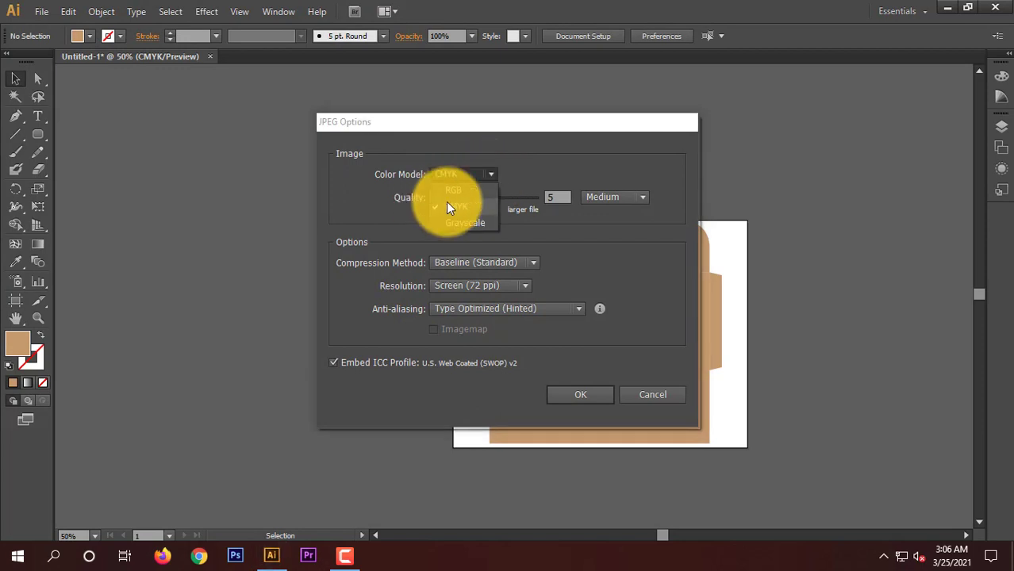
click(458, 188)
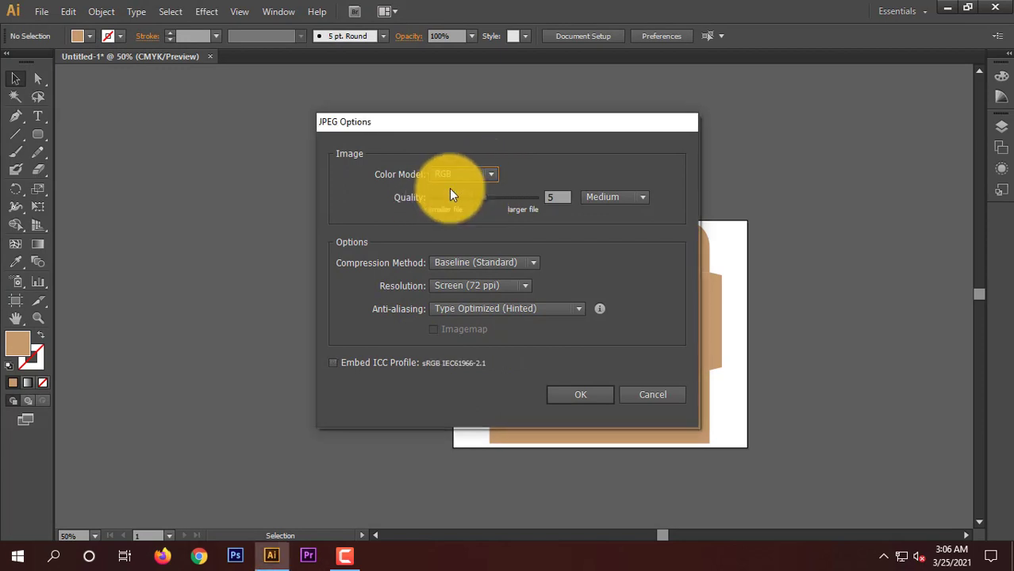
click(579, 391)
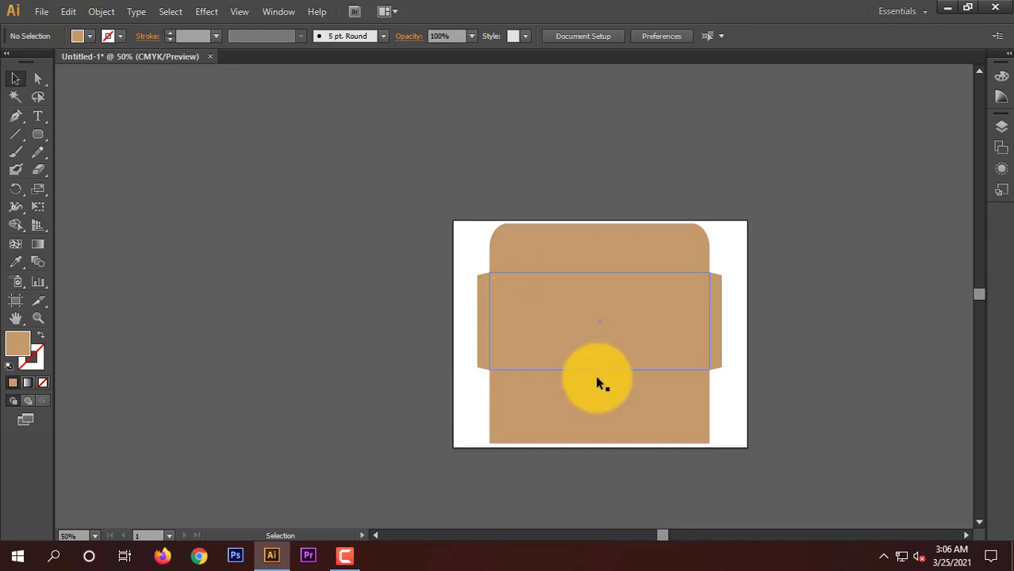
drag(666, 536, 674, 535)
scroll(549, 370, up, 2)
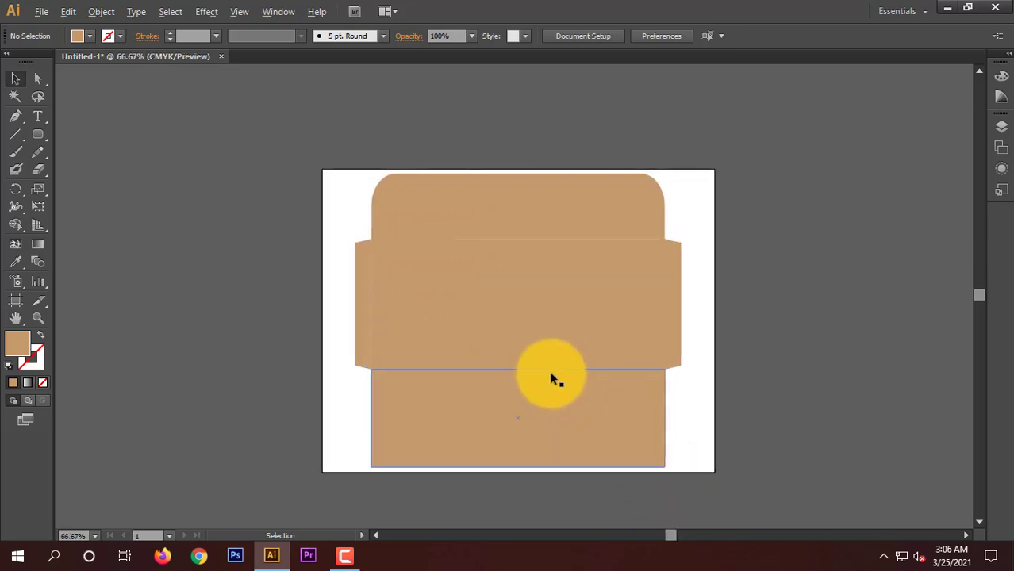